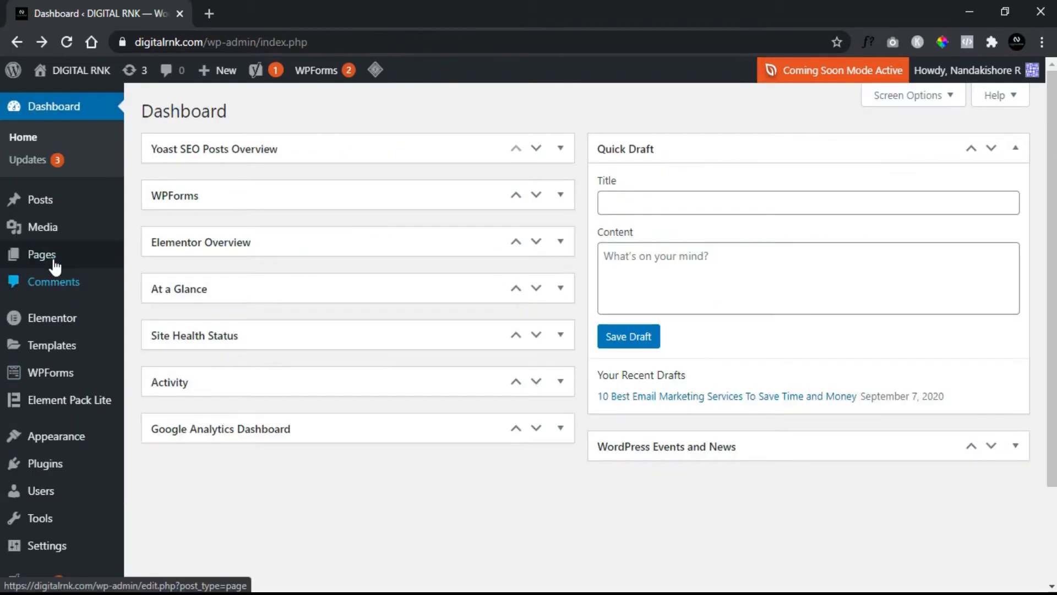
- Create a new page, dismiss the block editor welcome guide, and open the page for editing with Elementor
mouse_move(55, 263)
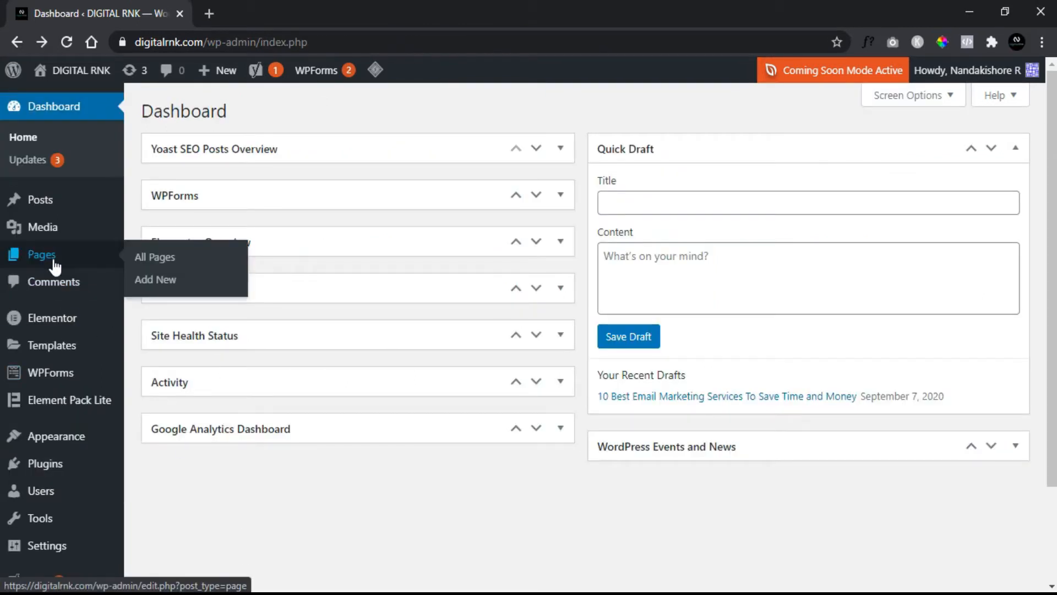
left_click(158, 282)
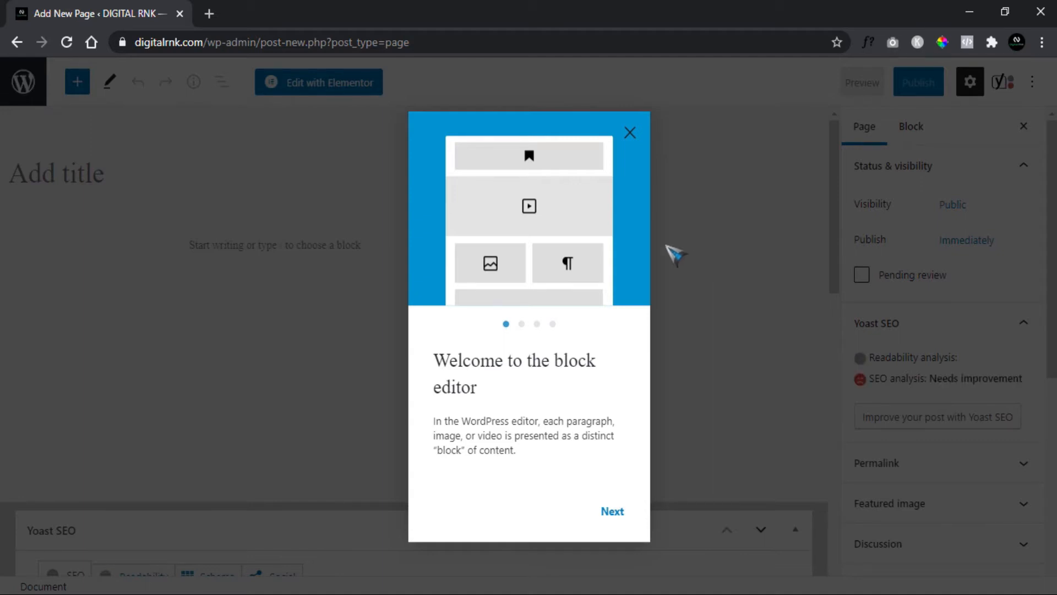
left_click(629, 133)
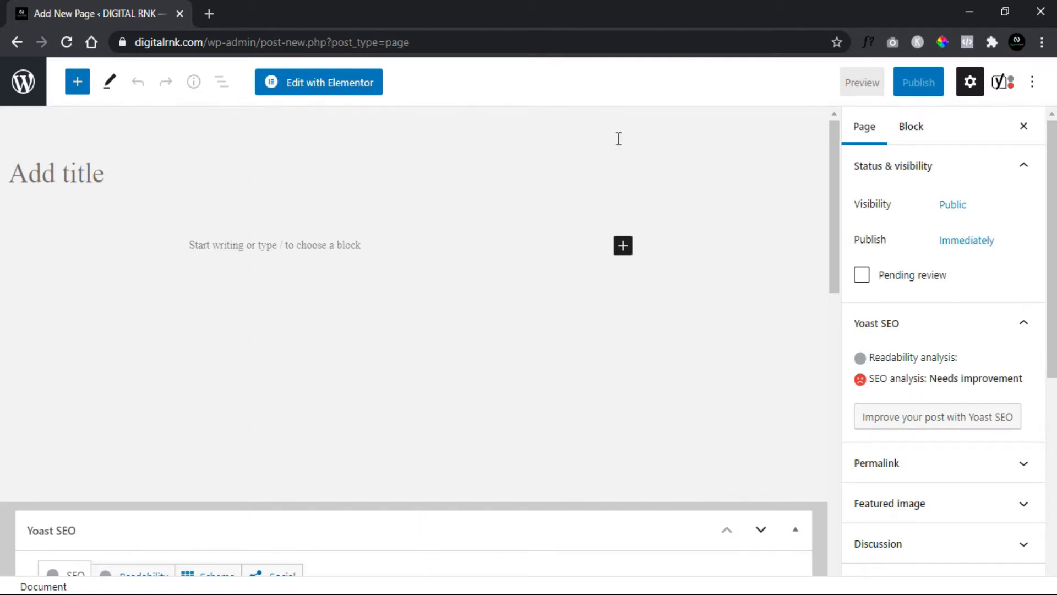
left_click(318, 83)
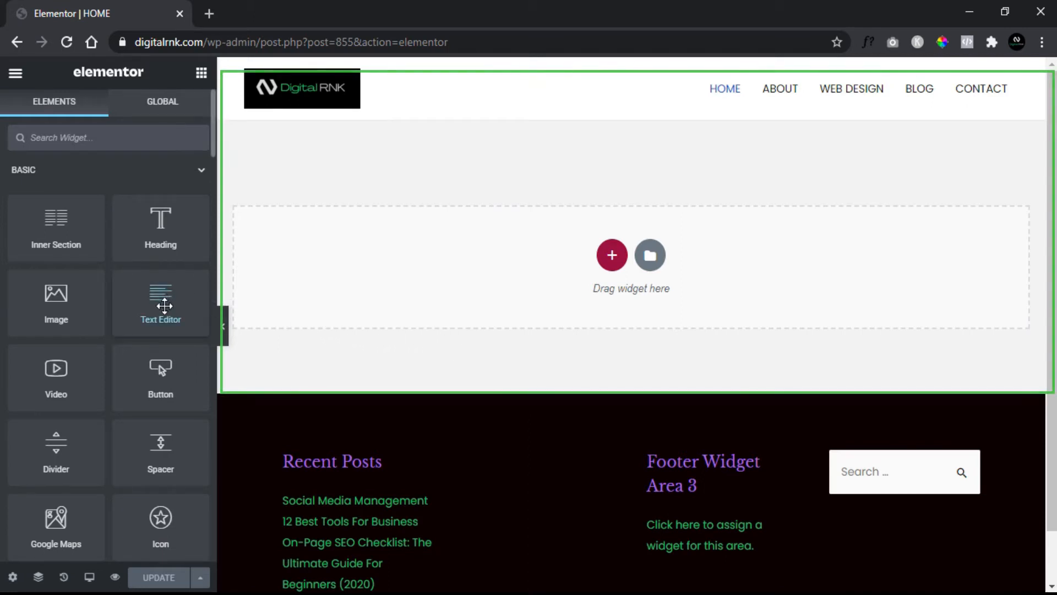
- Browse the available widgets and search the widget list for "image"
scroll(164, 306, "down", 3)
scroll(164, 305, "down", 9)
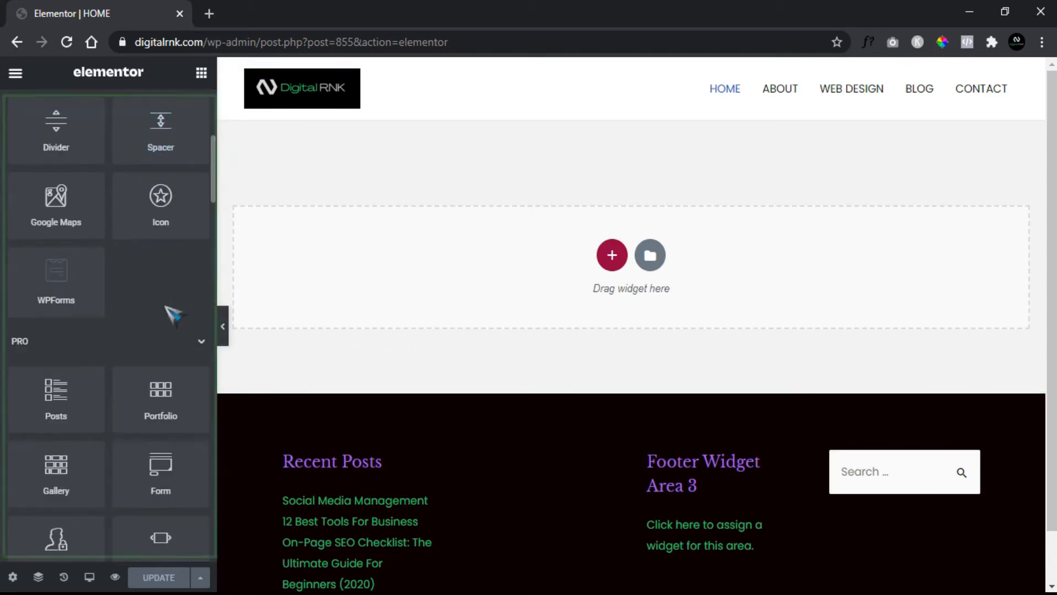
scroll(164, 306, "down", 12)
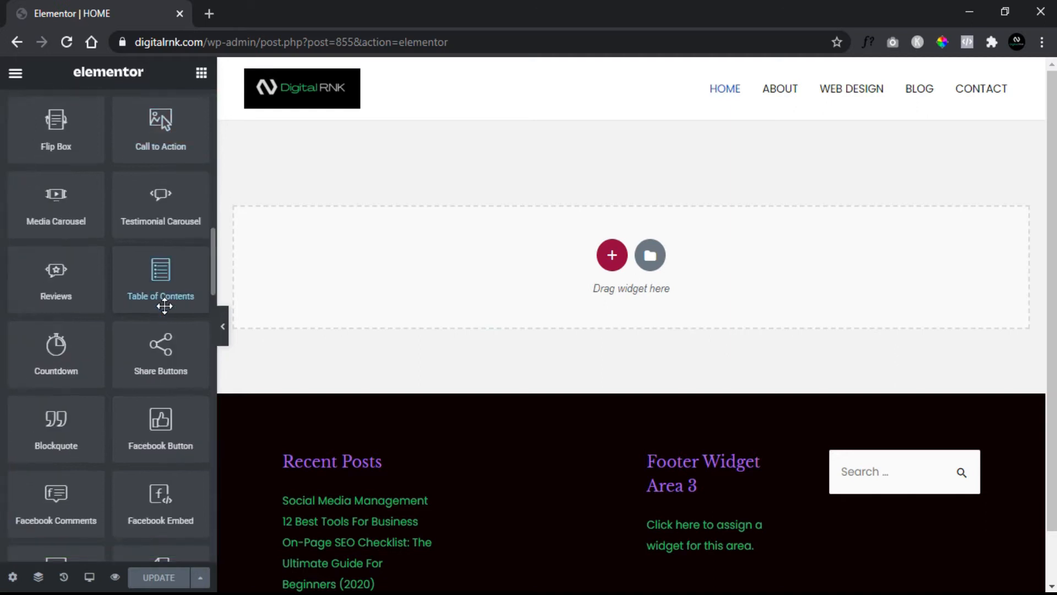
scroll(165, 308, "down", 6)
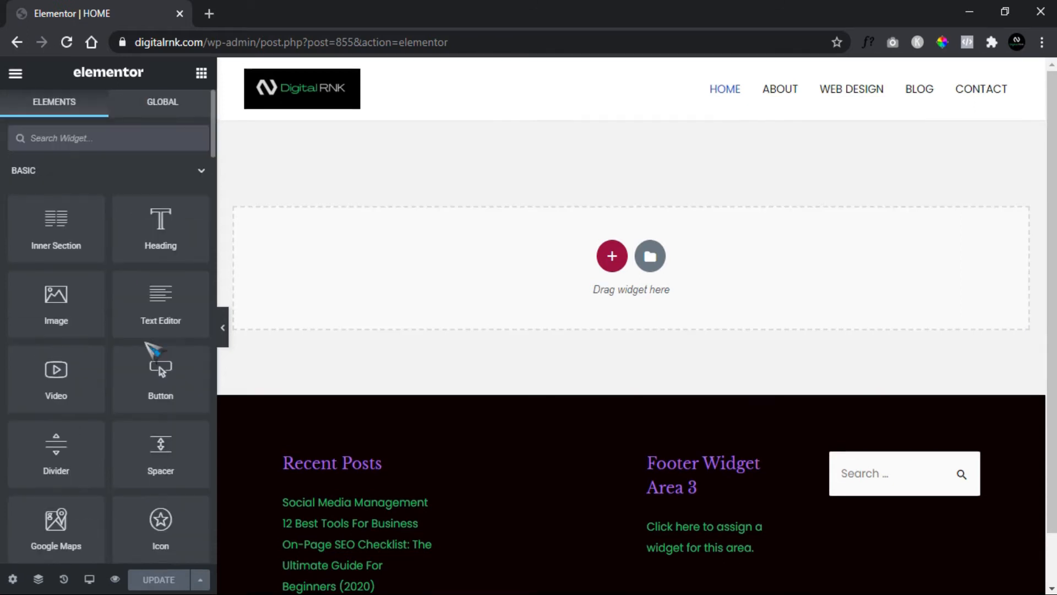
left_click(86, 138)
type("image")
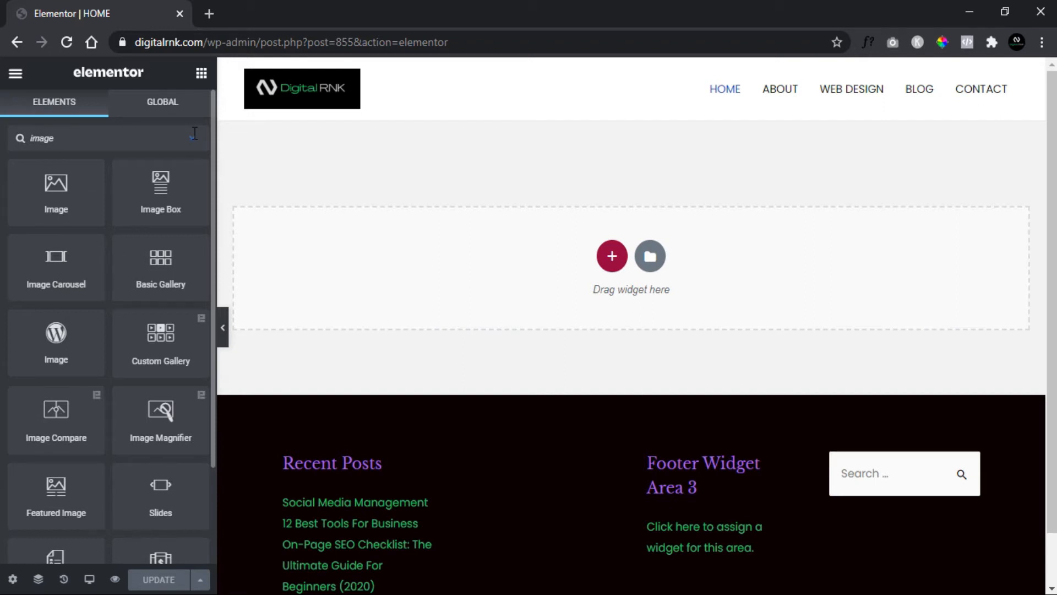
- Add a new section with three equal columns and place a Heading widget in its first column
left_click(611, 256)
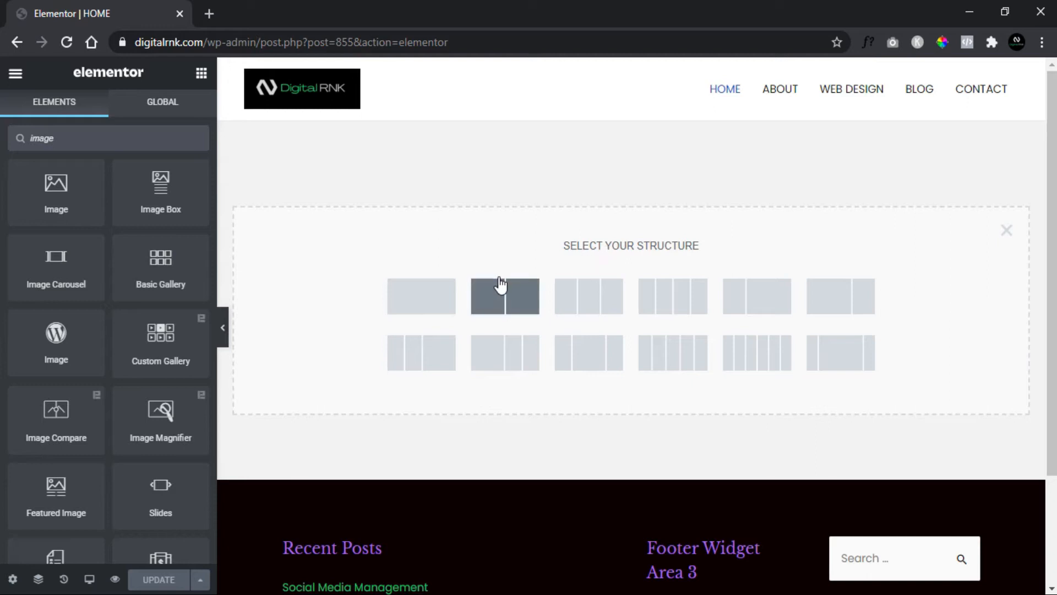
left_click(584, 312)
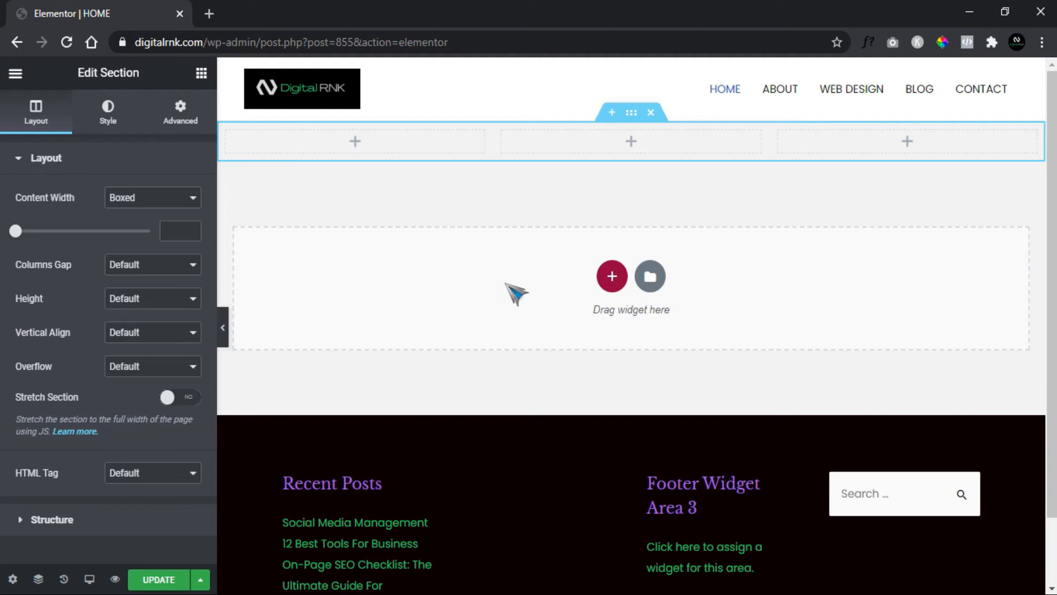
left_click(201, 76)
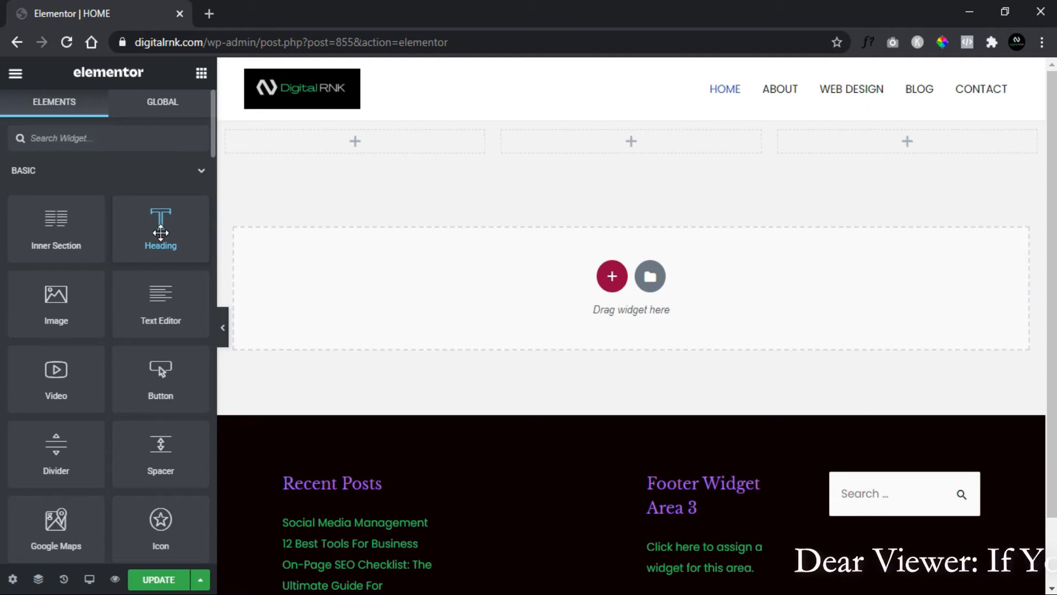
left_click_drag(160, 233, 358, 144)
left_click_drag(327, 237, 276, 276)
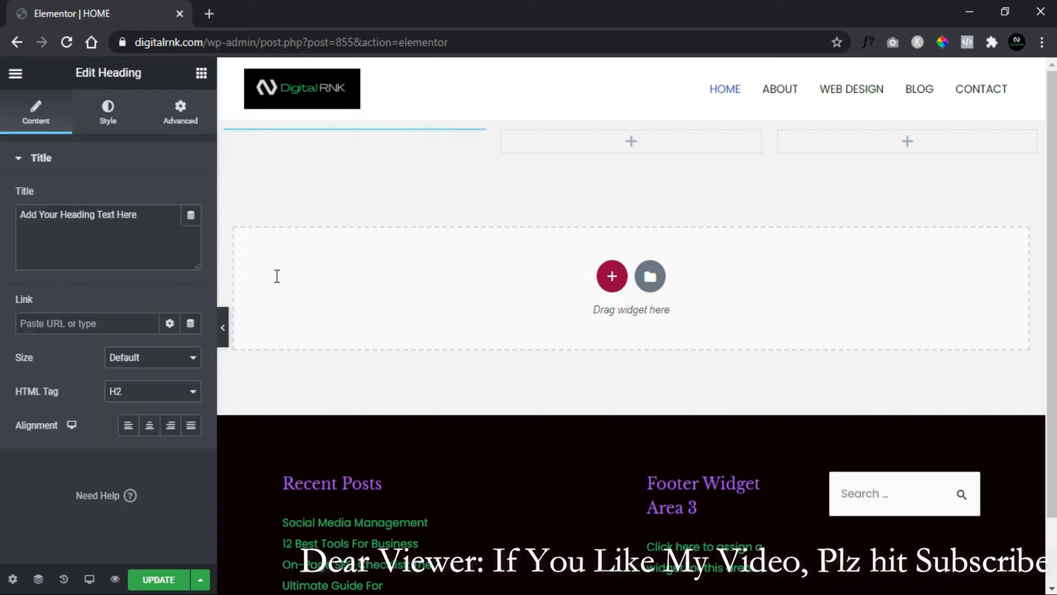
- Place a Text Editor widget in the middle column and an Image widget in the third column
left_click(202, 73)
left_click_drag(160, 280, 410, 322)
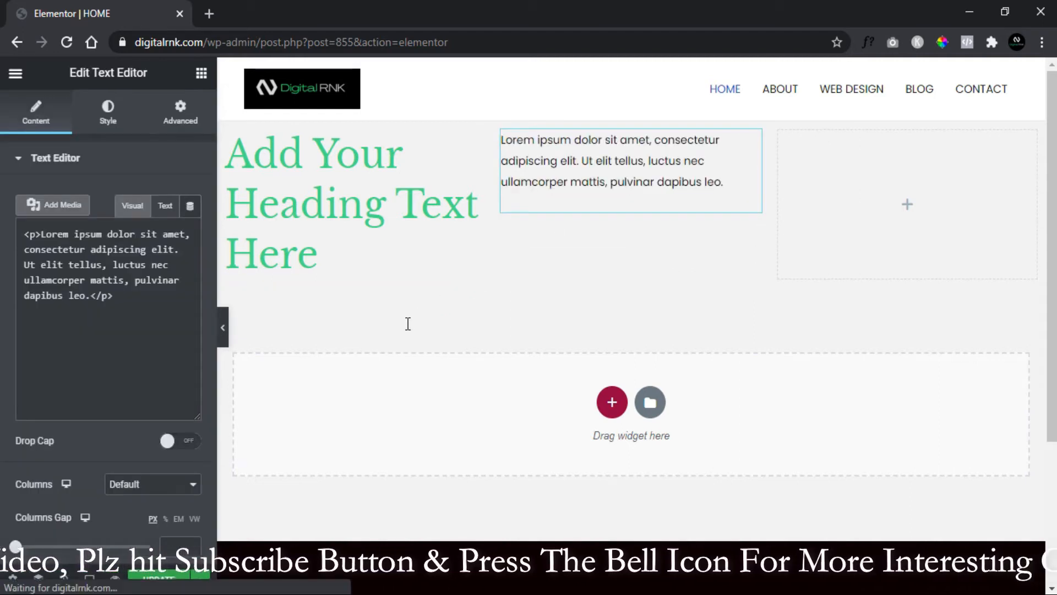
left_click(201, 73)
left_click_drag(89, 321, 855, 215)
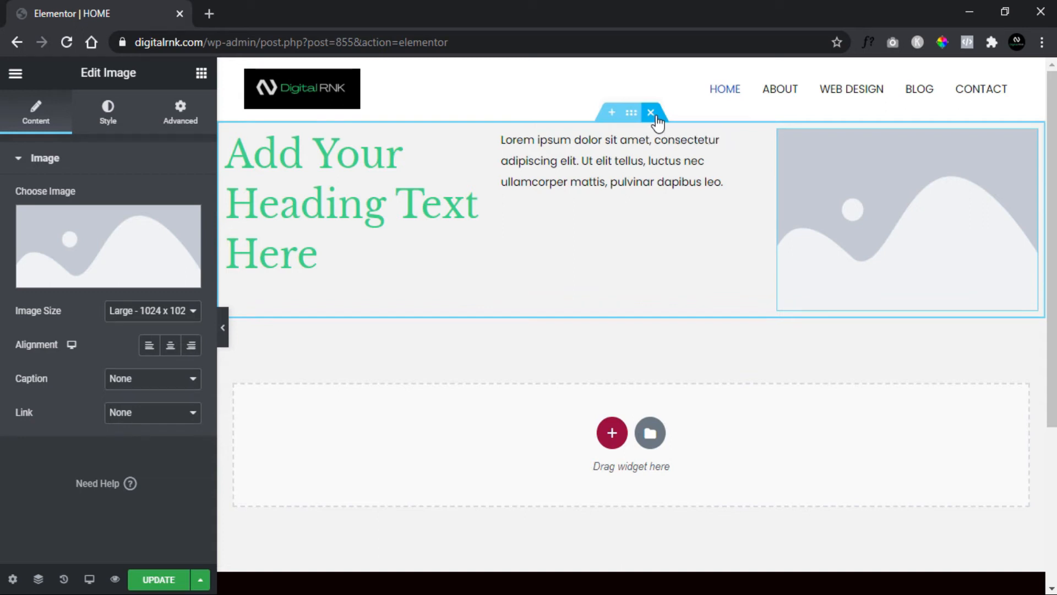
- Delete the entire three-column section with its heading, text and image widgets
left_click(651, 113)
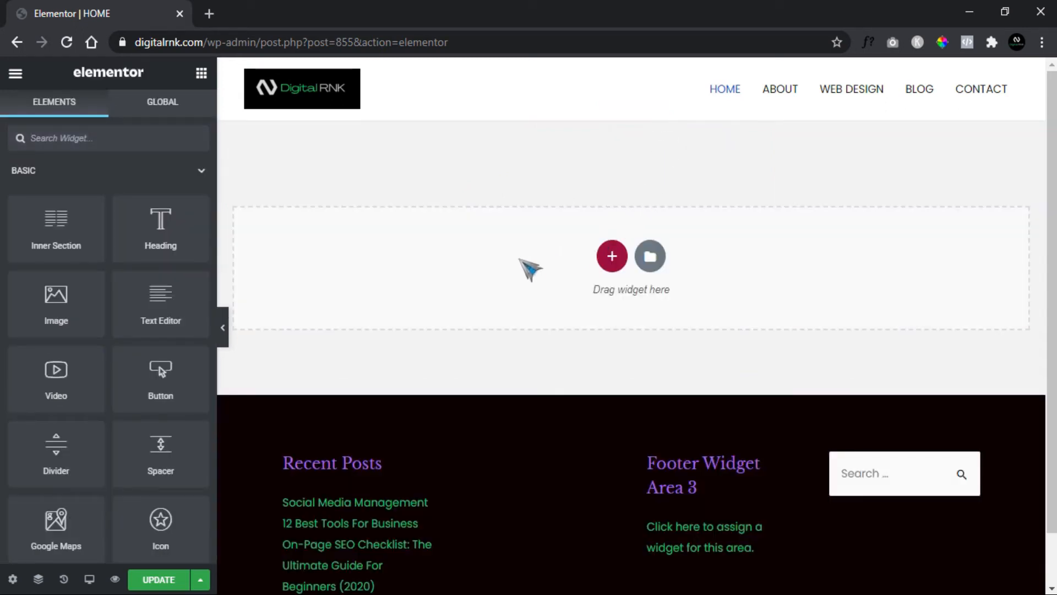
- Open the page's general settings, check the status options, and switch Hide Title on and back off
left_click(13, 580)
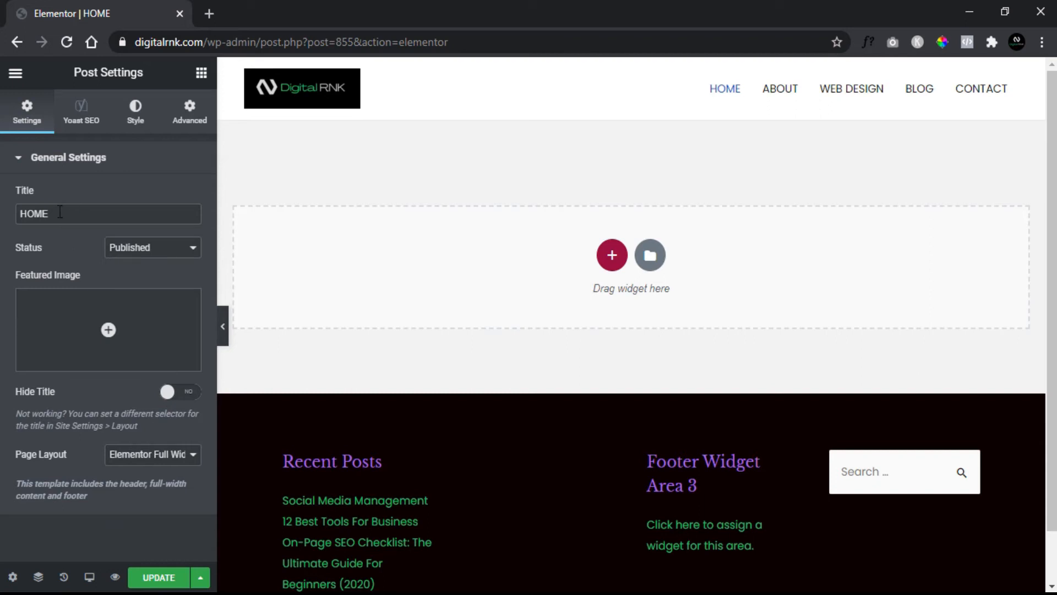
left_click(194, 251)
left_click(78, 243)
left_click(177, 397)
left_click(177, 398)
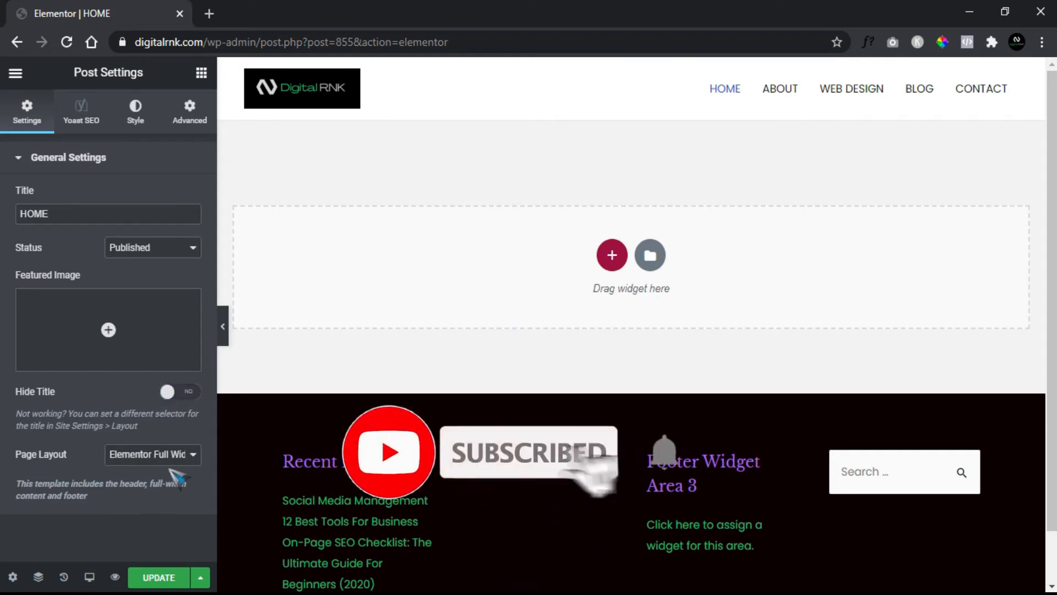
- Open the Navigator, move its window over the page canvas, and close it
left_click(38, 577)
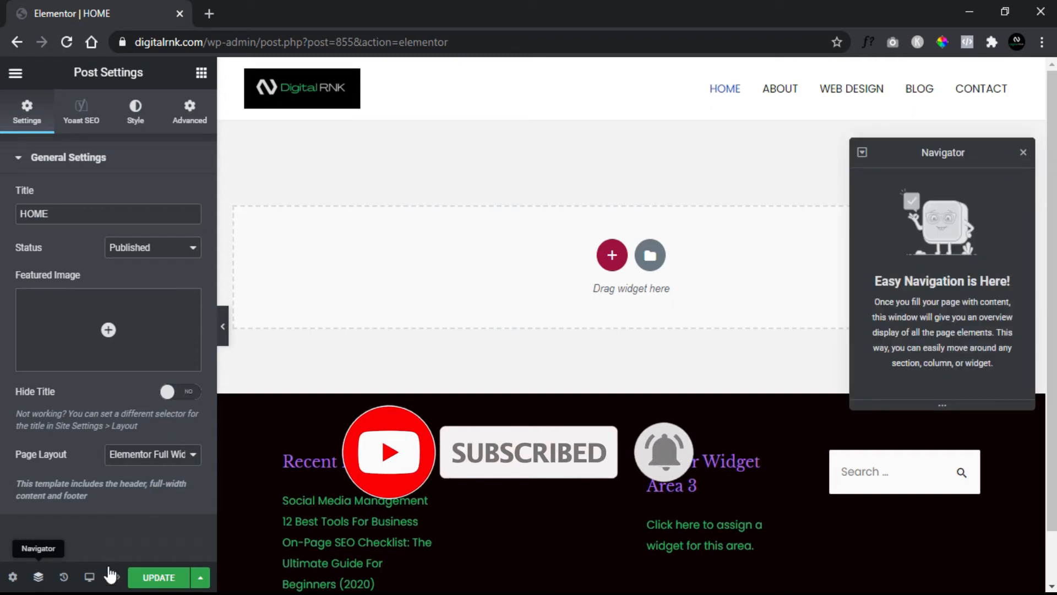
left_click_drag(890, 163, 786, 147)
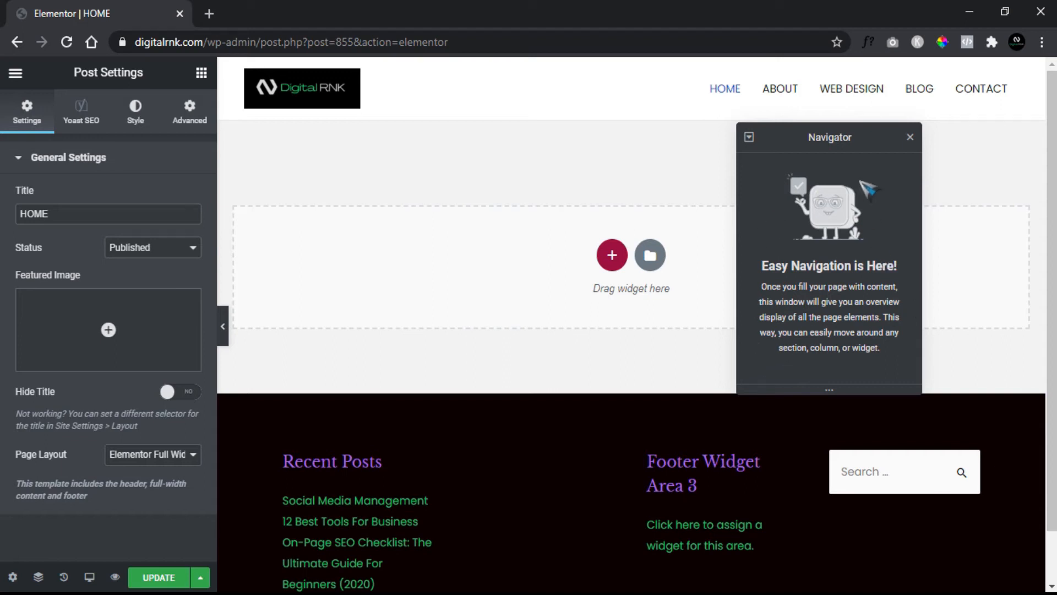
left_click(910, 138)
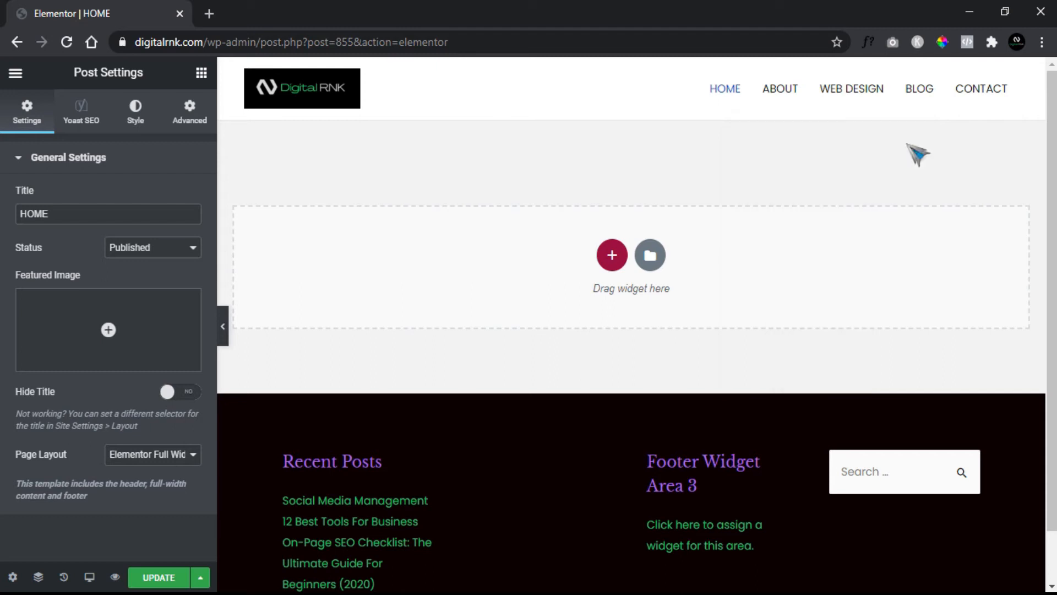
- Review the page's editing history and revisions, and return to the widget list
left_click(64, 578)
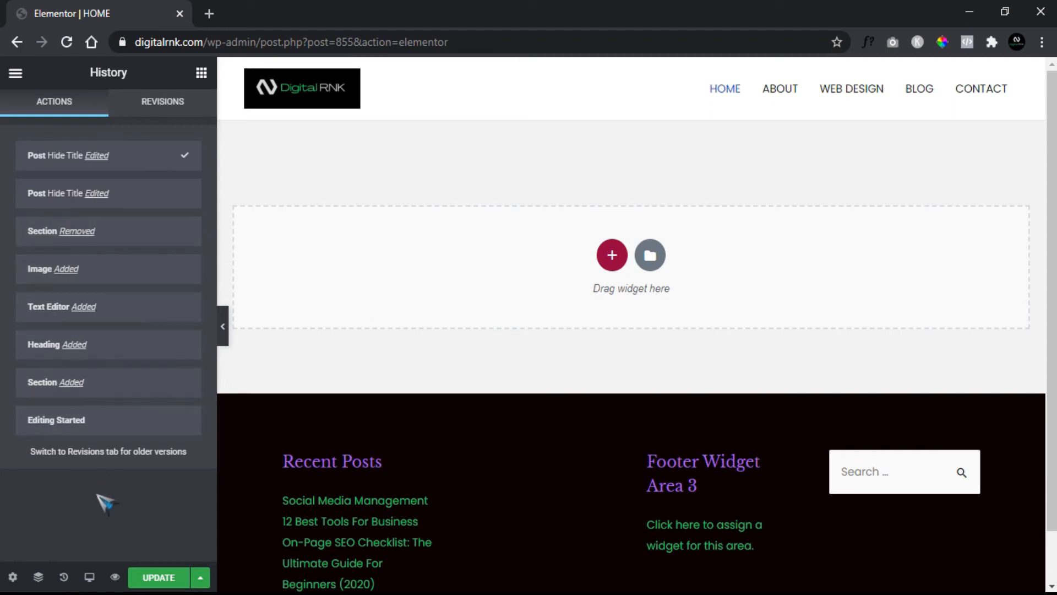
left_click(152, 113)
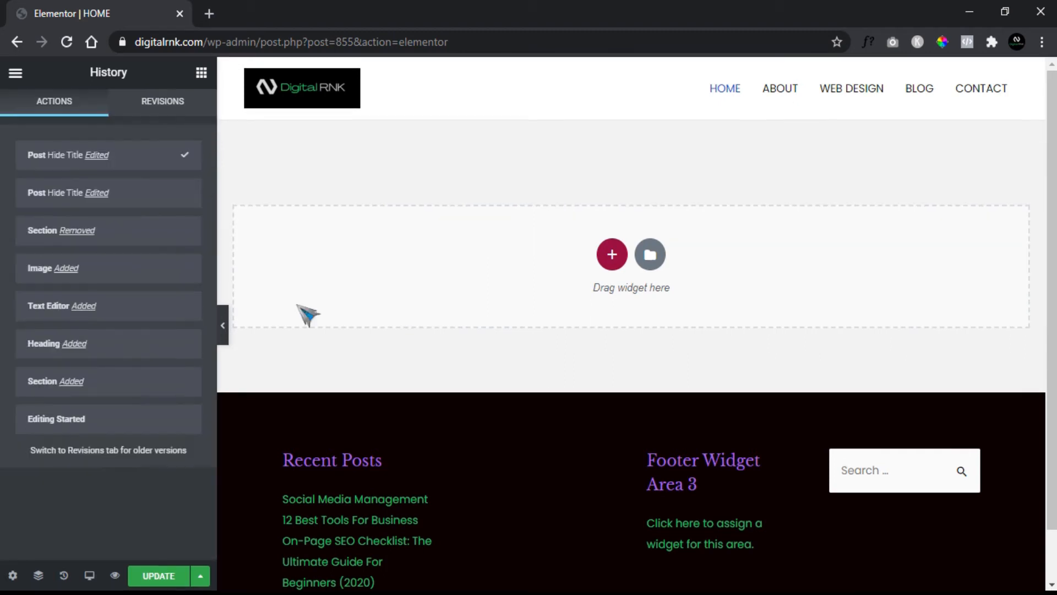
left_click(199, 78)
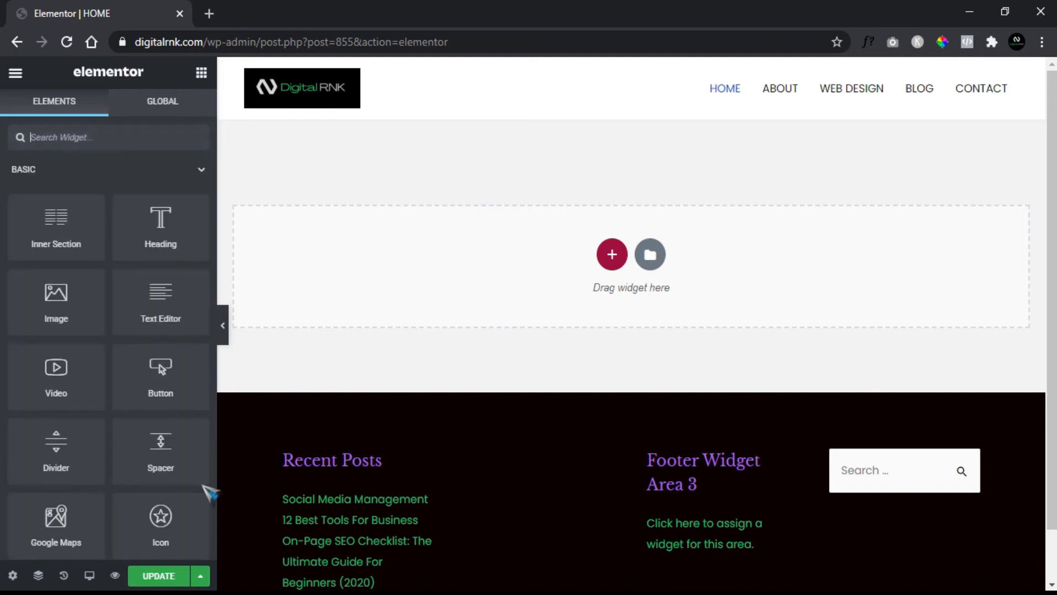
- View the page in Tablet and Mobile responsive modes, and check the changes in a separate browser preview
left_click(89, 576)
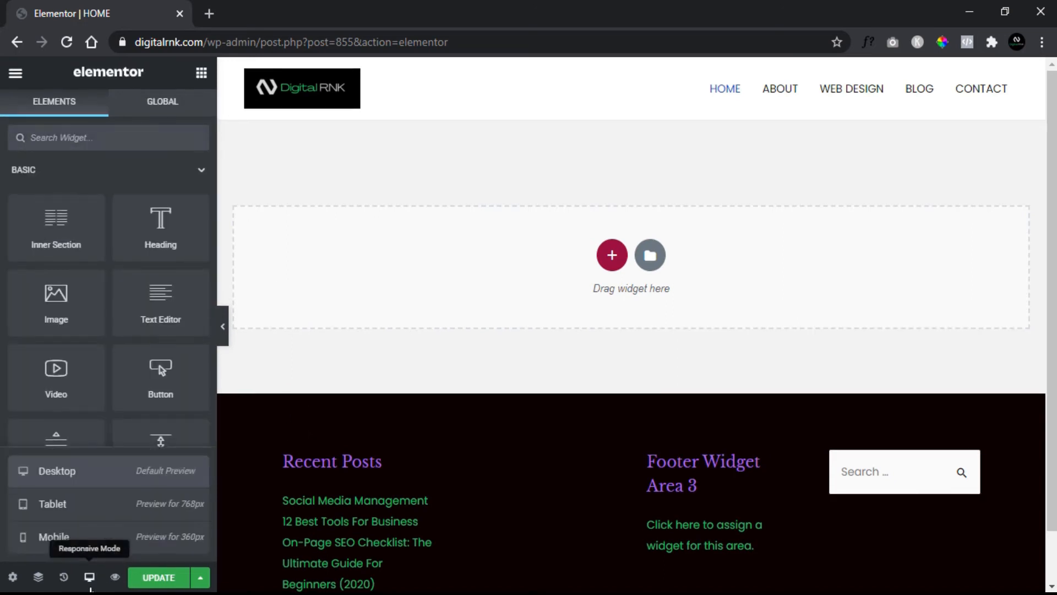
left_click(90, 514)
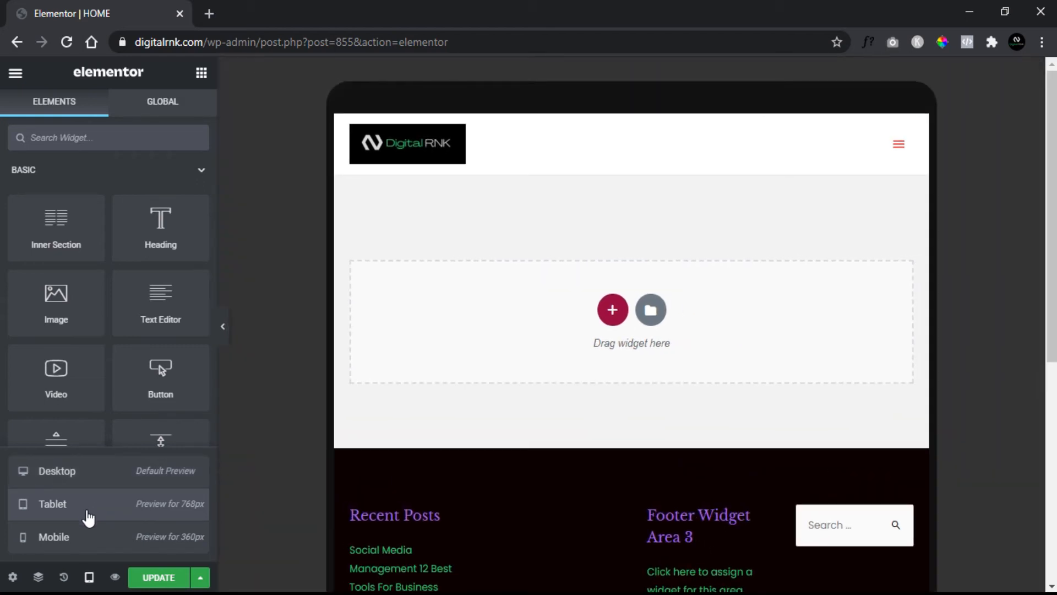
left_click(76, 537)
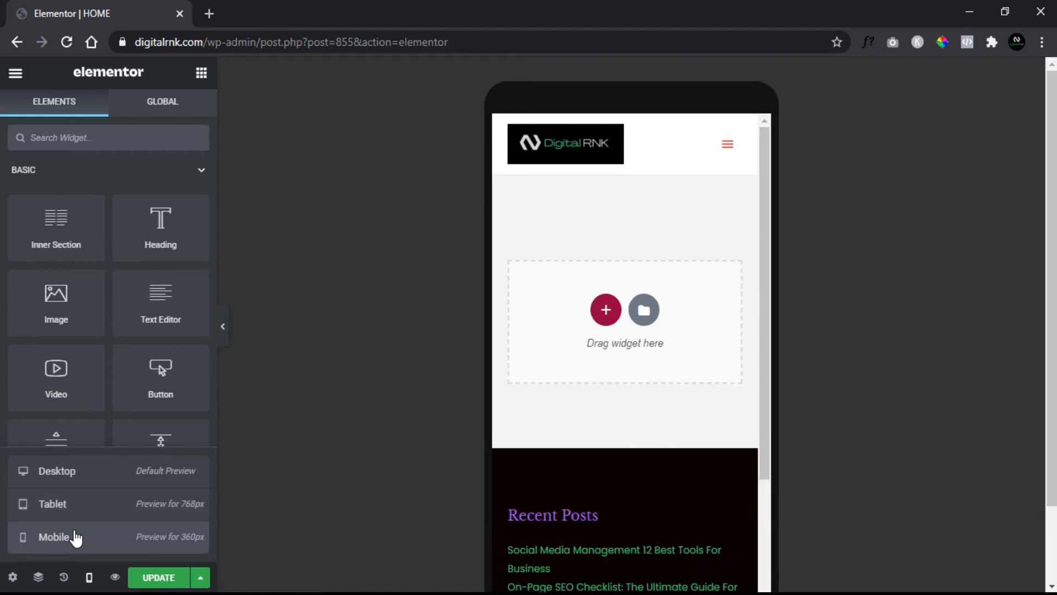
left_click(116, 577)
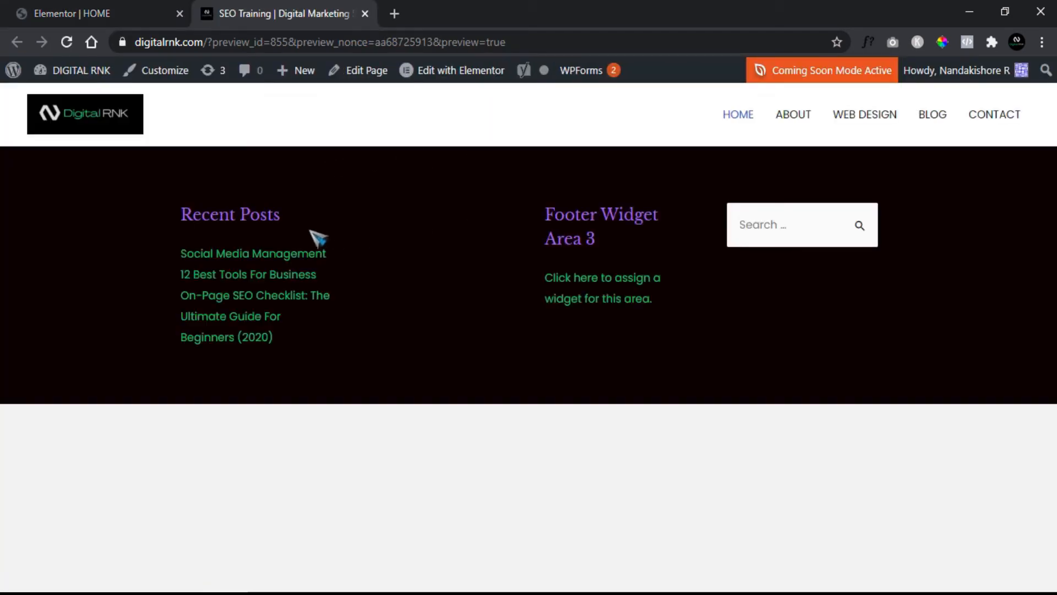
left_click(364, 14)
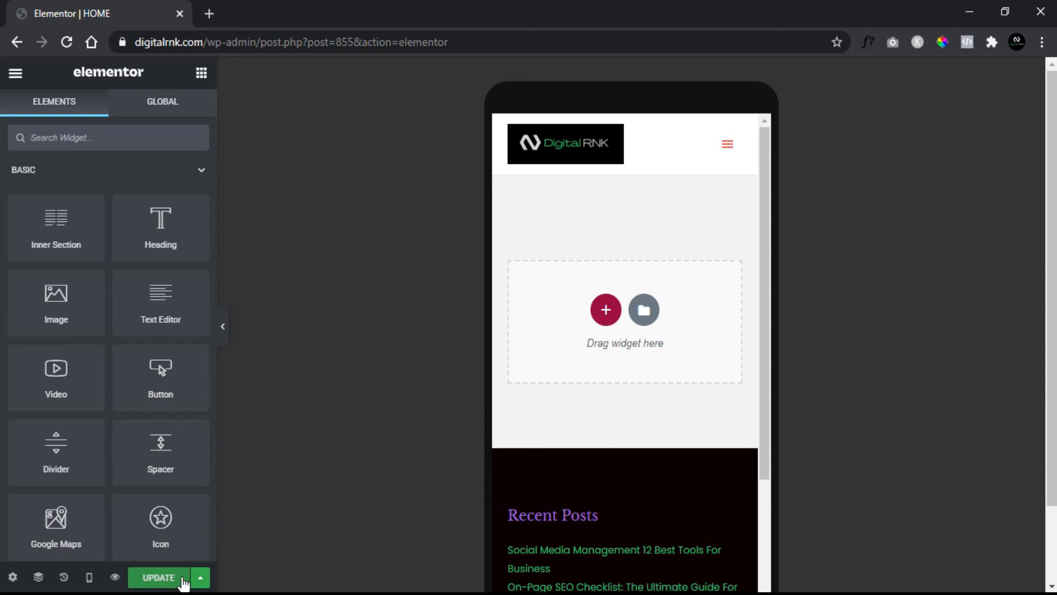
- Check the additional save options and switch the responsive preview back to Desktop
left_click(199, 578)
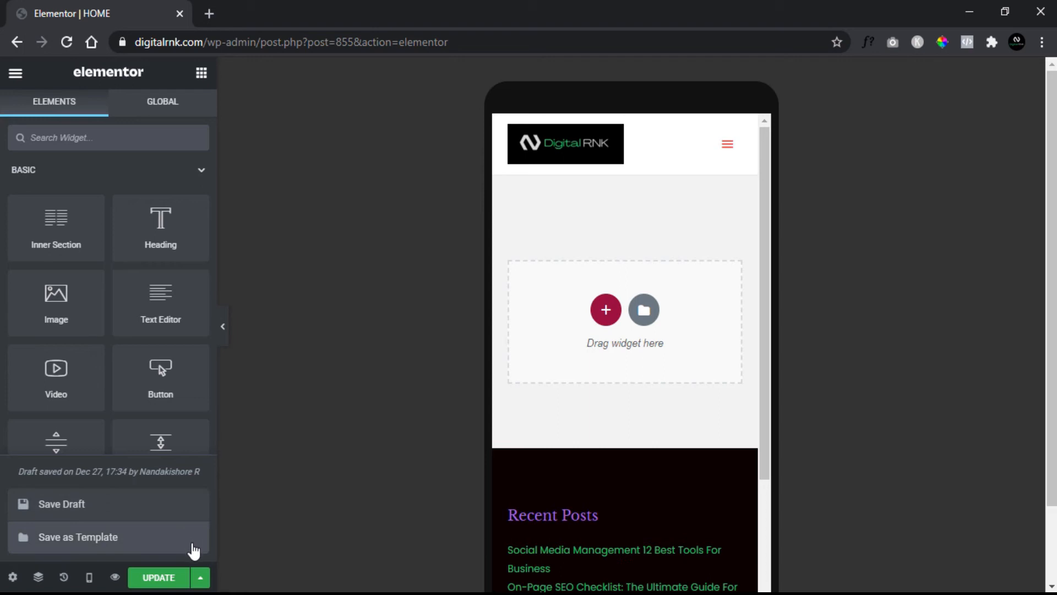
left_click(200, 577)
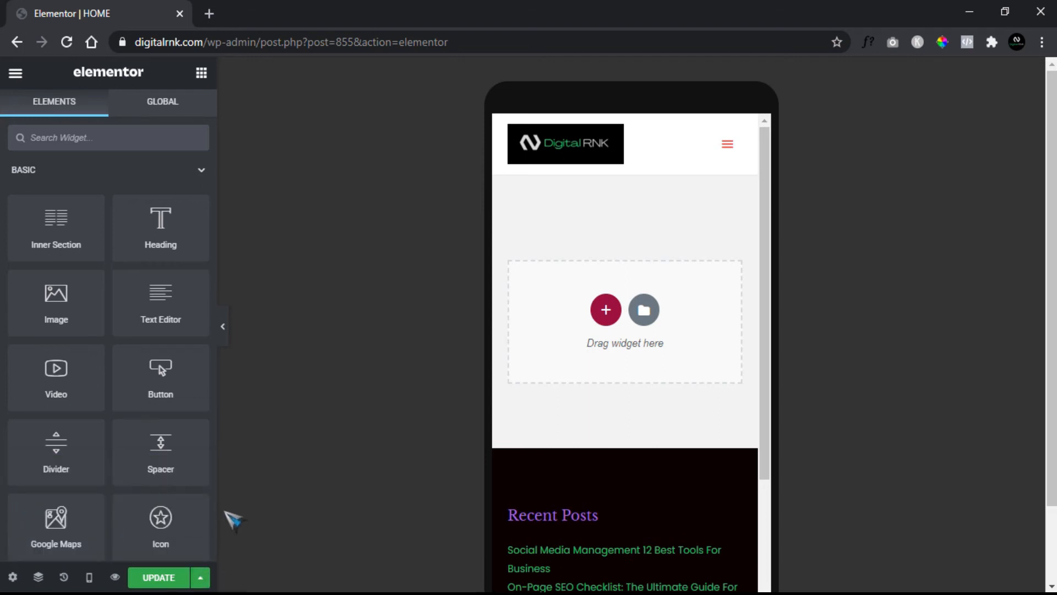
left_click(89, 577)
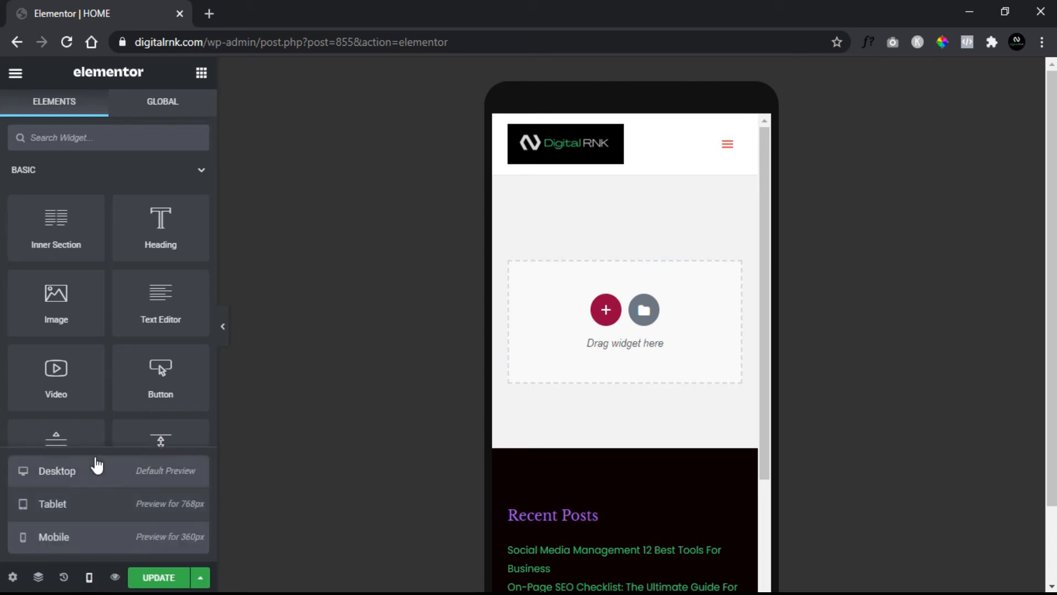
left_click(83, 473)
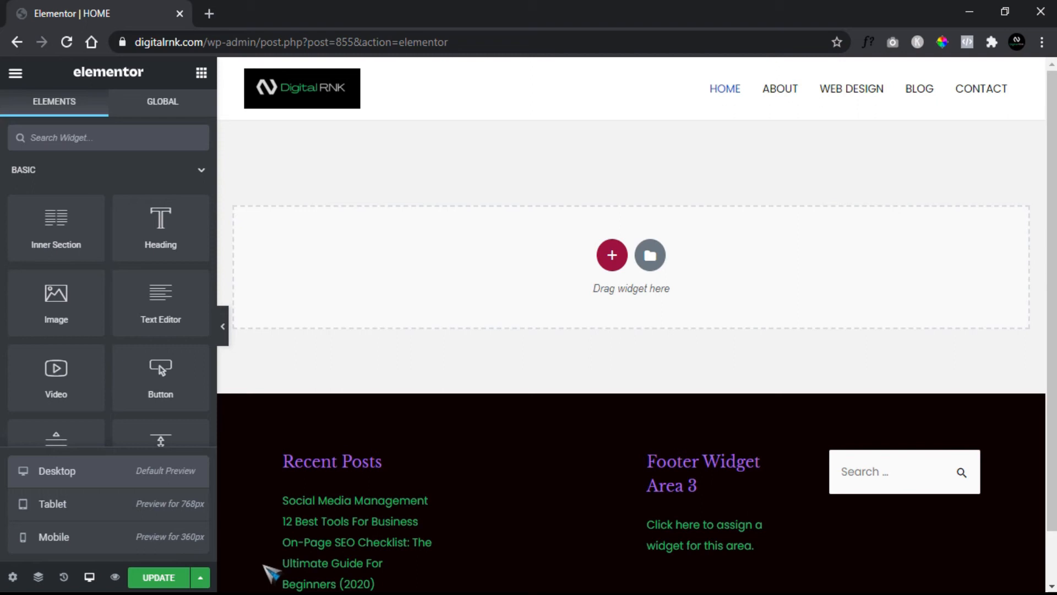
- Open the template library and look through its ready-made page templates
key("ctrl+shift+l")
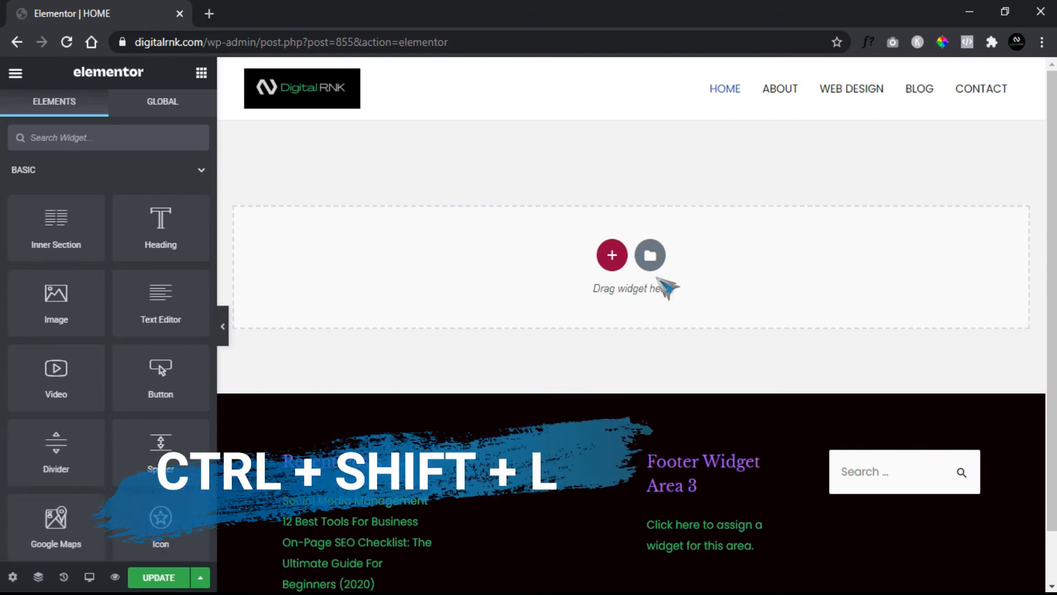
left_click(650, 256)
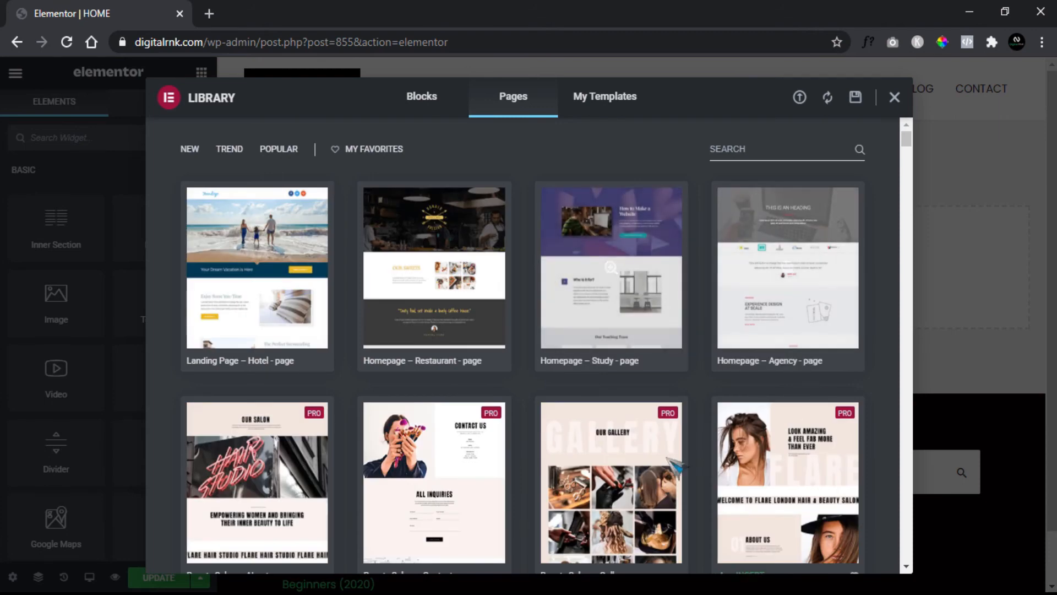
scroll(618, 361, "down", 4)
scroll(622, 366, "down", 20)
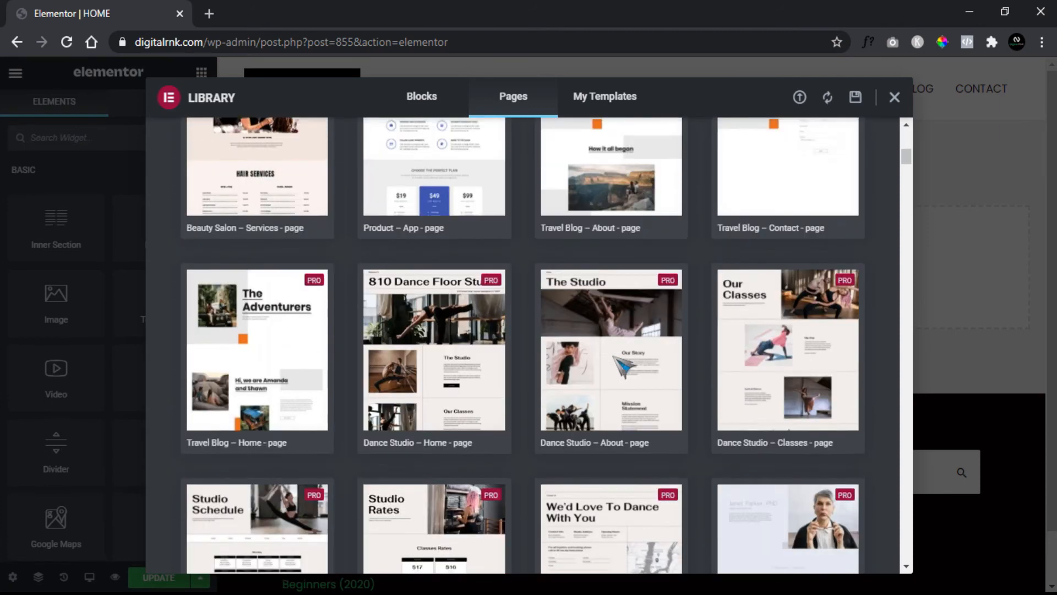
scroll(619, 361, "up", 20)
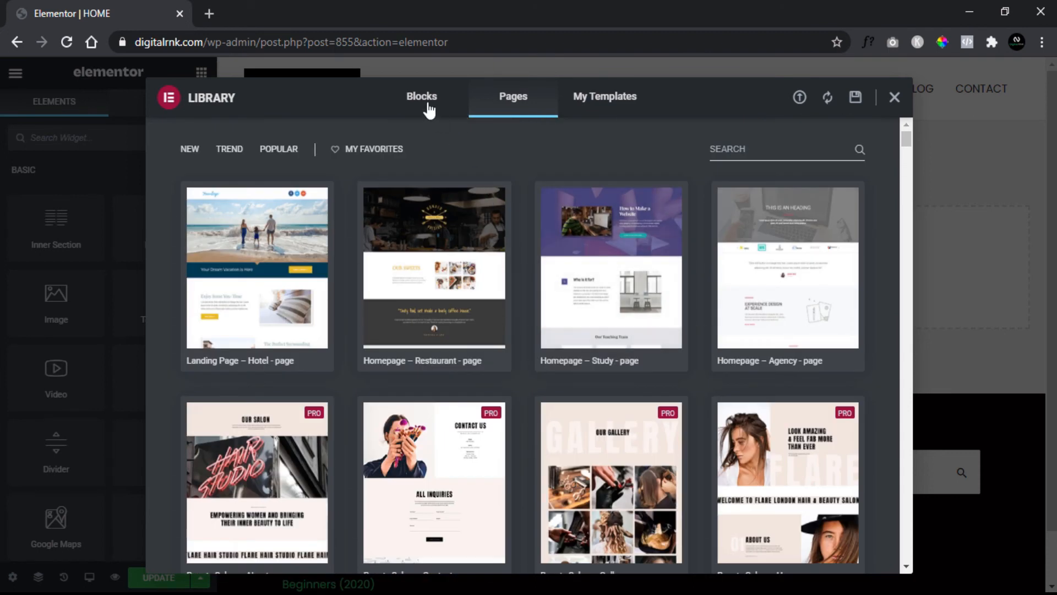
- Look through the library's block templates, return to the page templates, and close the library
left_click(429, 105)
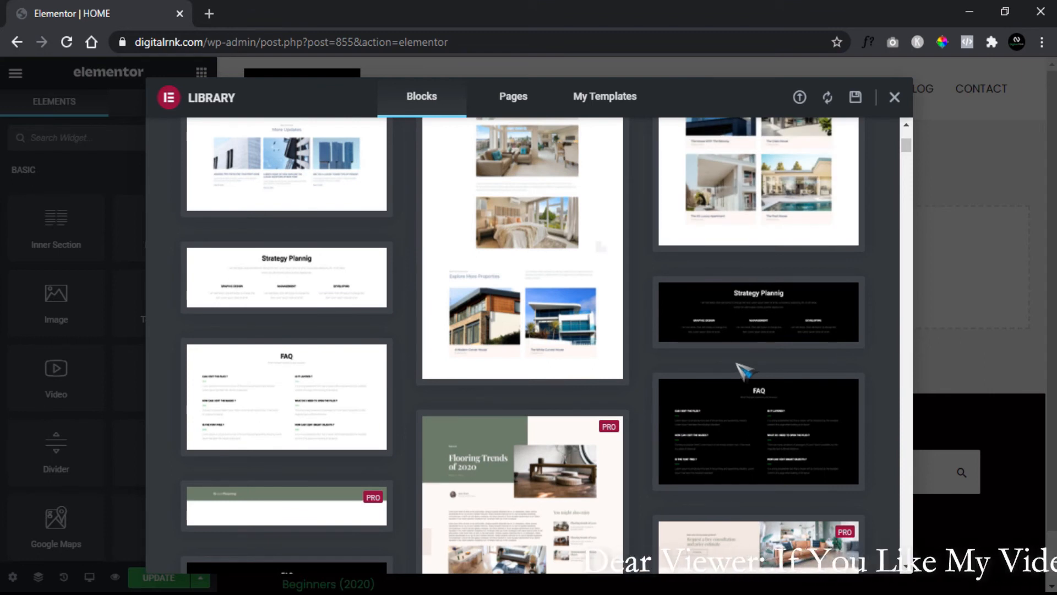
scroll(738, 365, "up", 7)
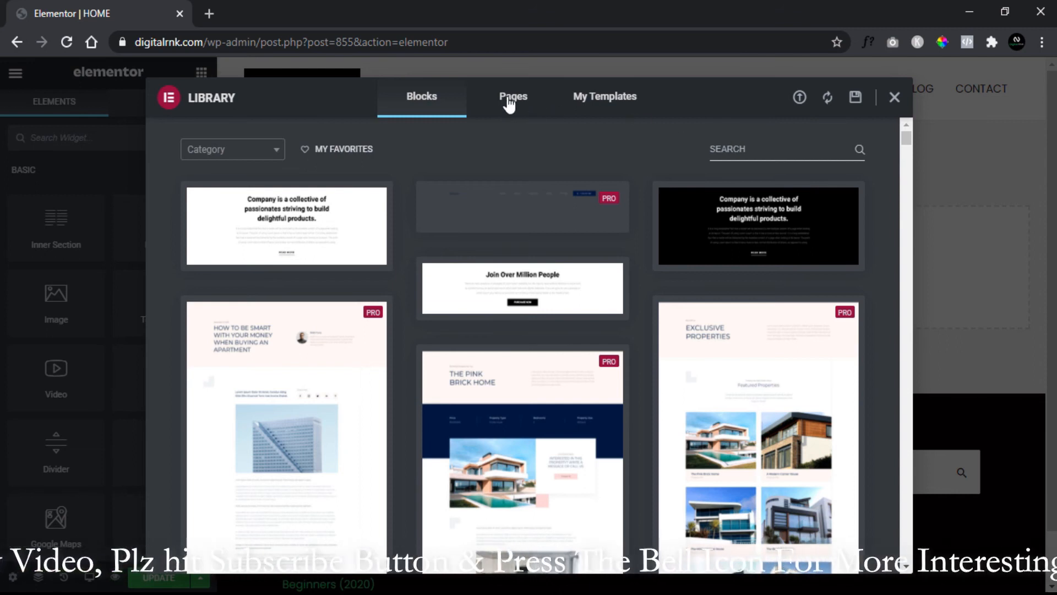
left_click(527, 105)
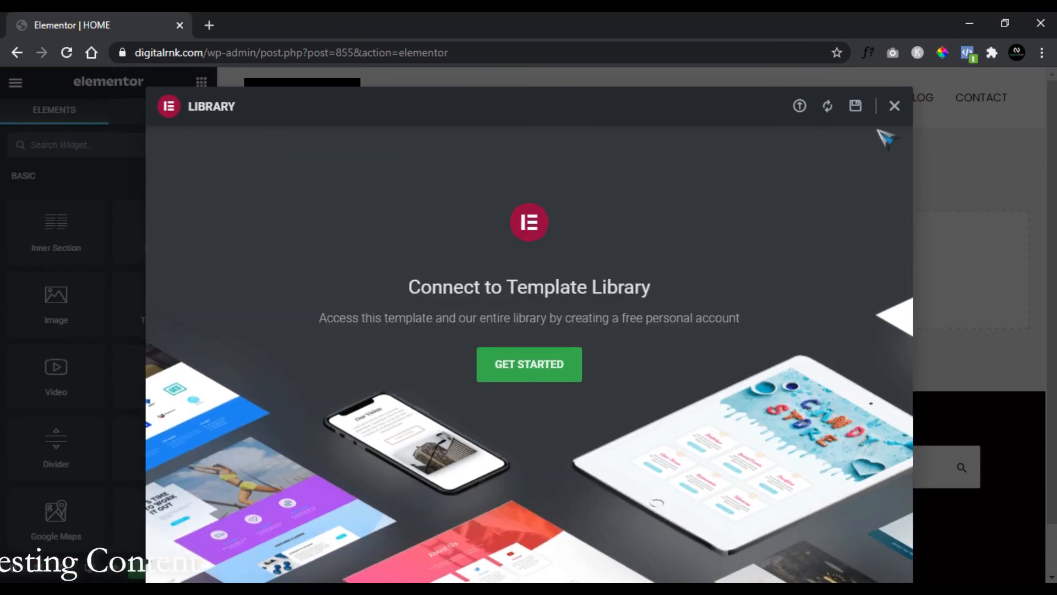
left_click(895, 110)
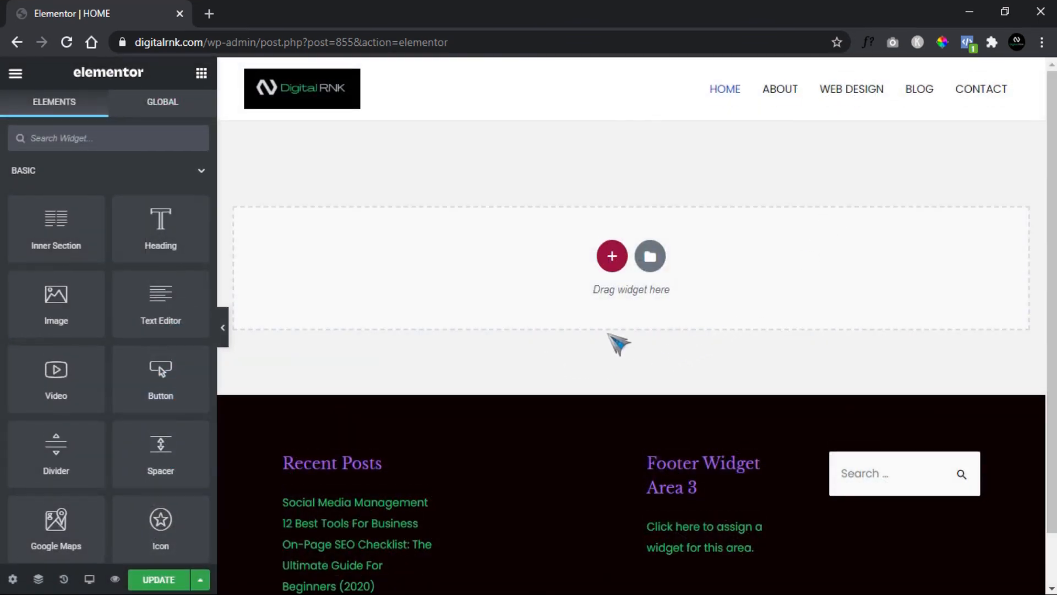
- Add a section with two equal columns to the page and set its content width to Full Width
left_click(611, 255)
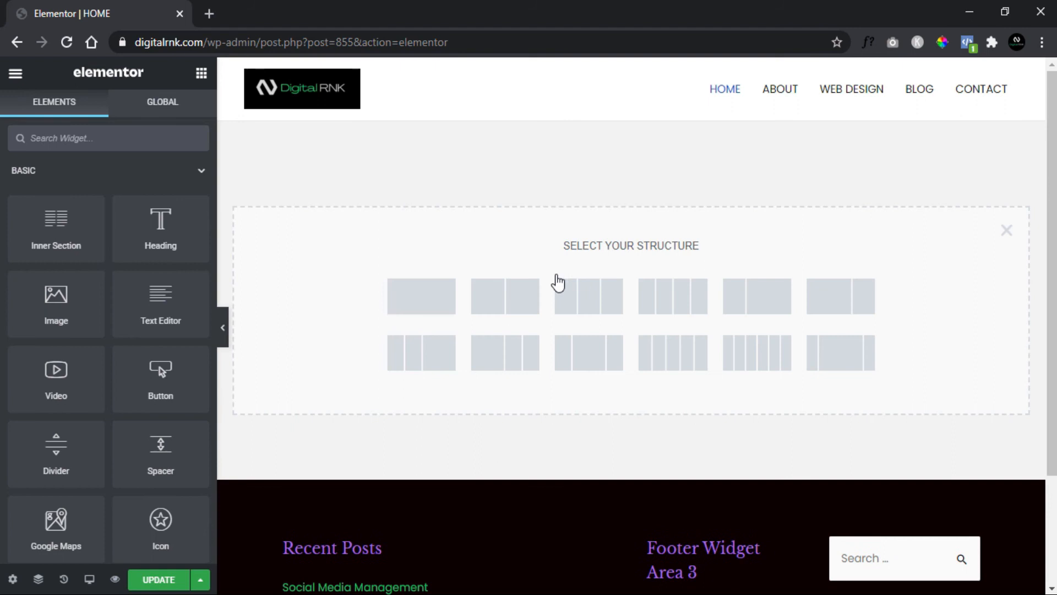
left_click(527, 296)
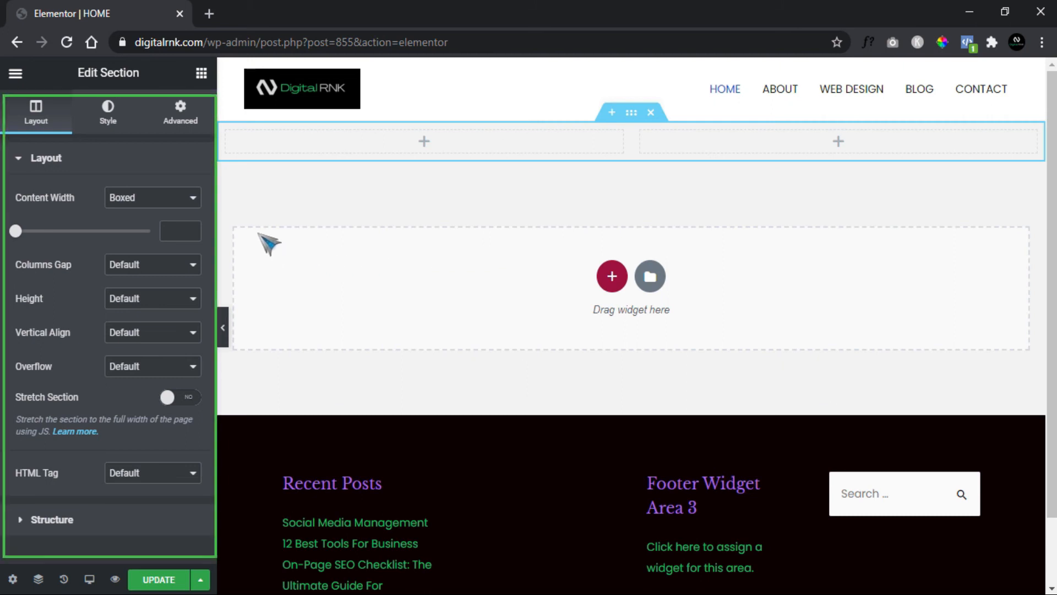
left_click(195, 202)
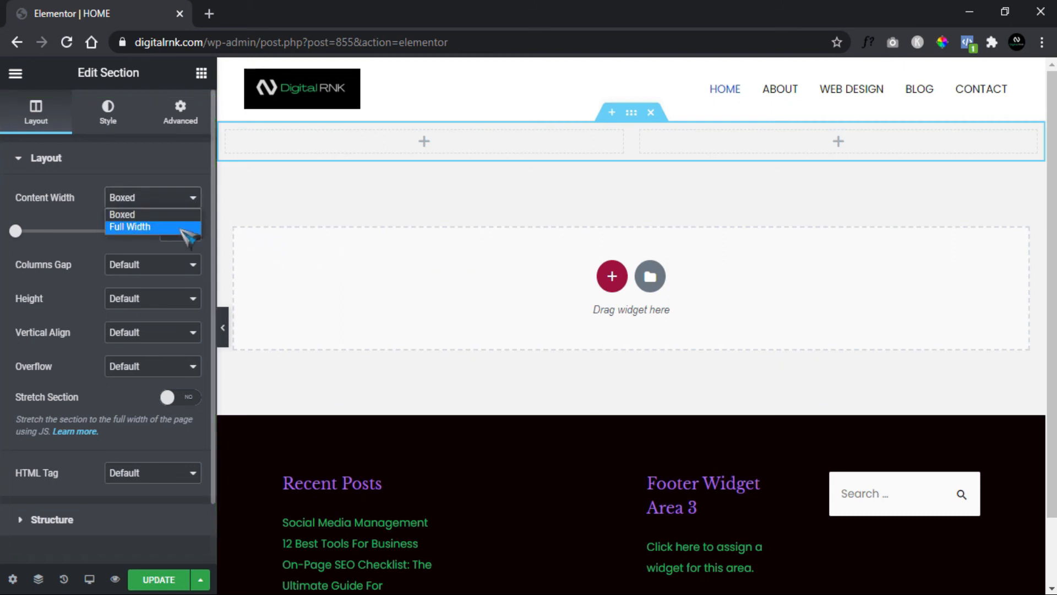
left_click(188, 228)
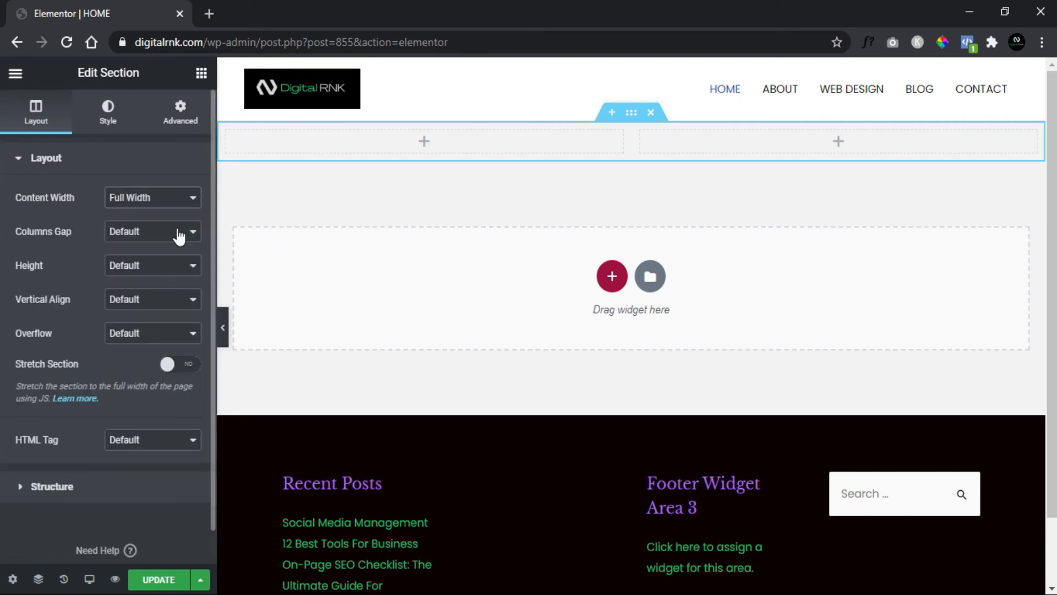
- Set the two-column section's height to Min Height with a minimum height of 425 px
left_click(150, 269)
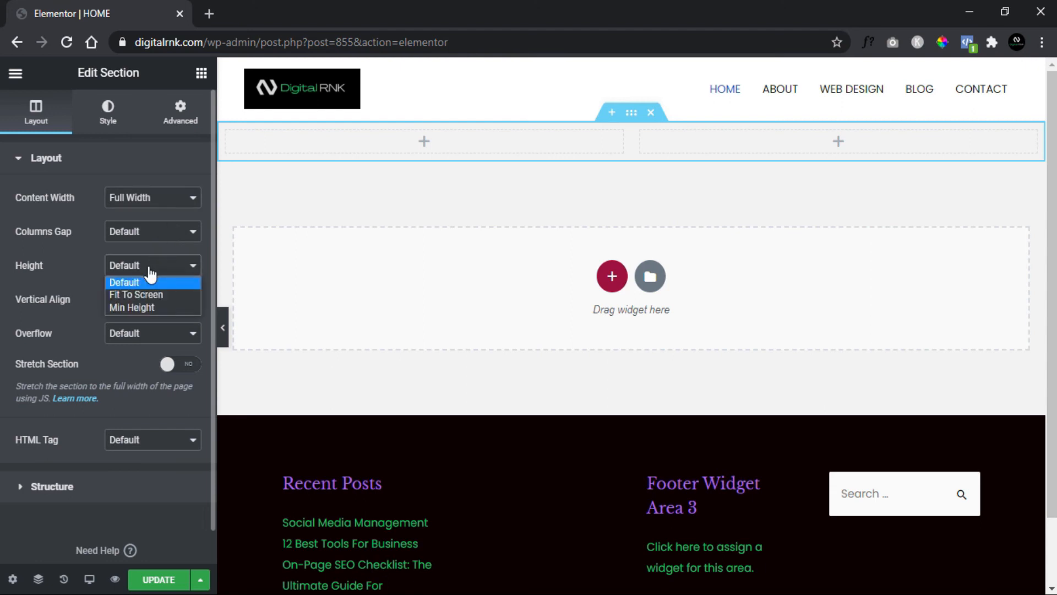
left_click(146, 307)
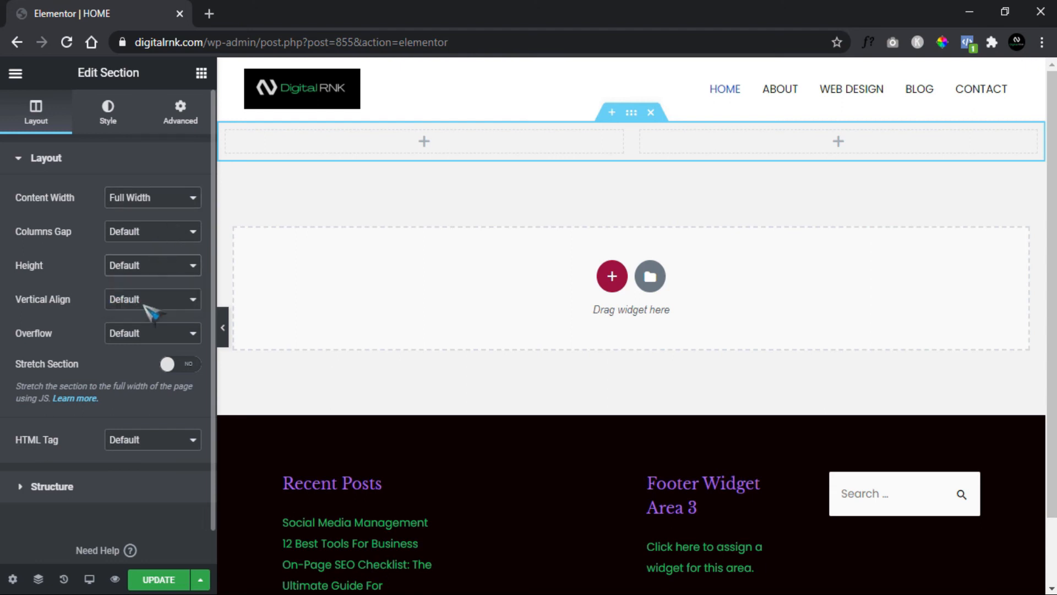
mouse_move(54, 326)
left_mouse_down()
mouse_move(88, 326)
mouse_move(55, 325)
left_mouse_up()
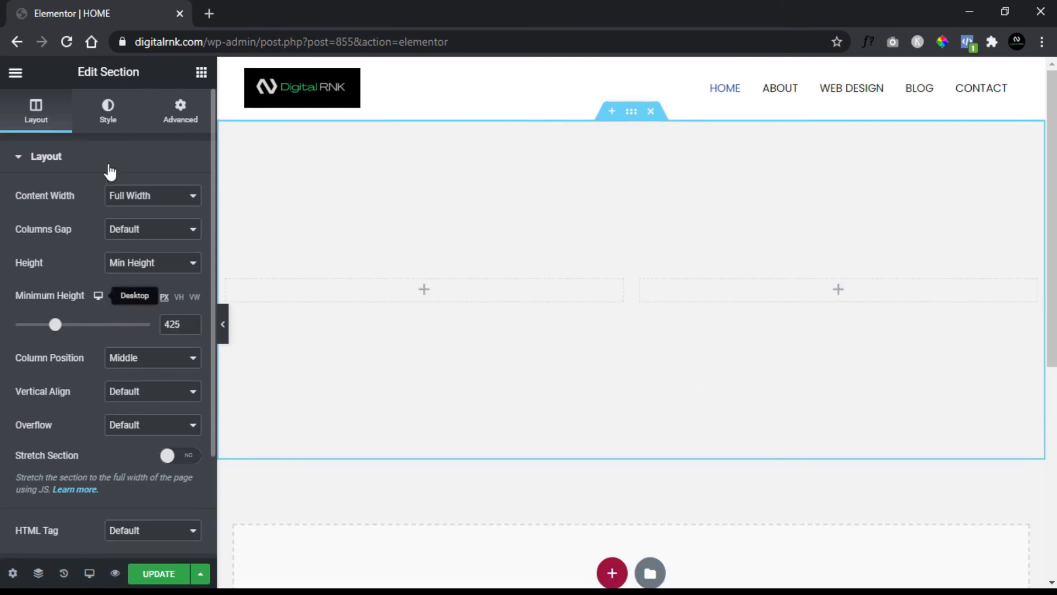
- Review the section's style settings, including the color and alignment options under Typography
left_click(109, 118)
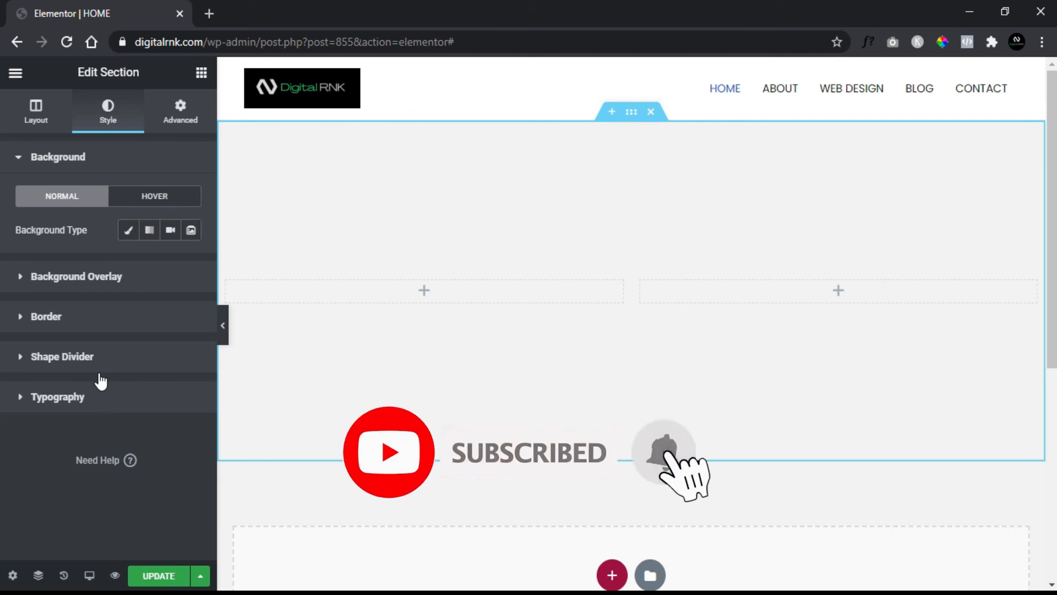
left_click(66, 406)
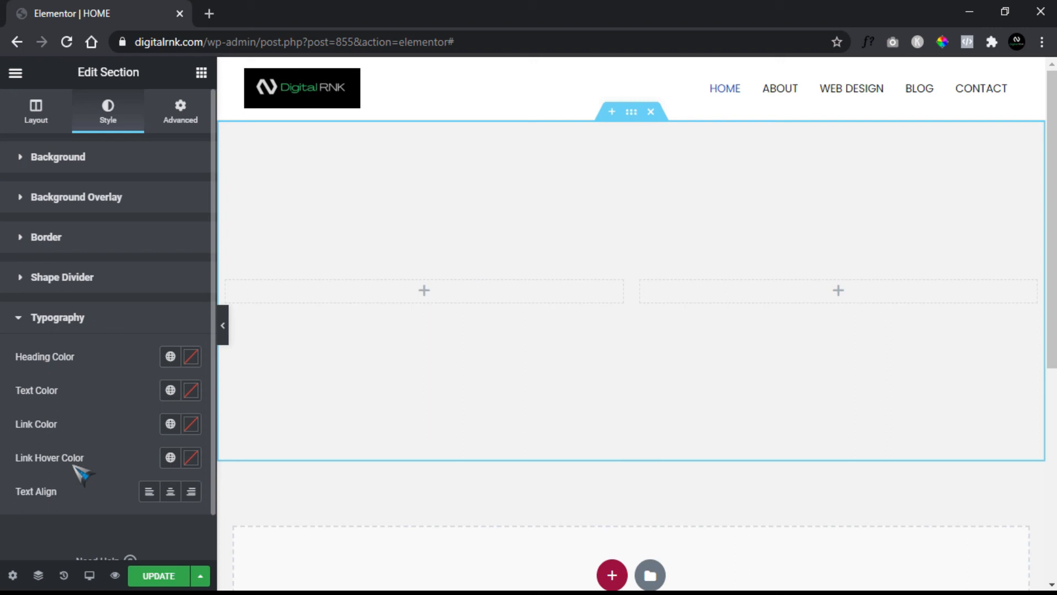
left_click(66, 319)
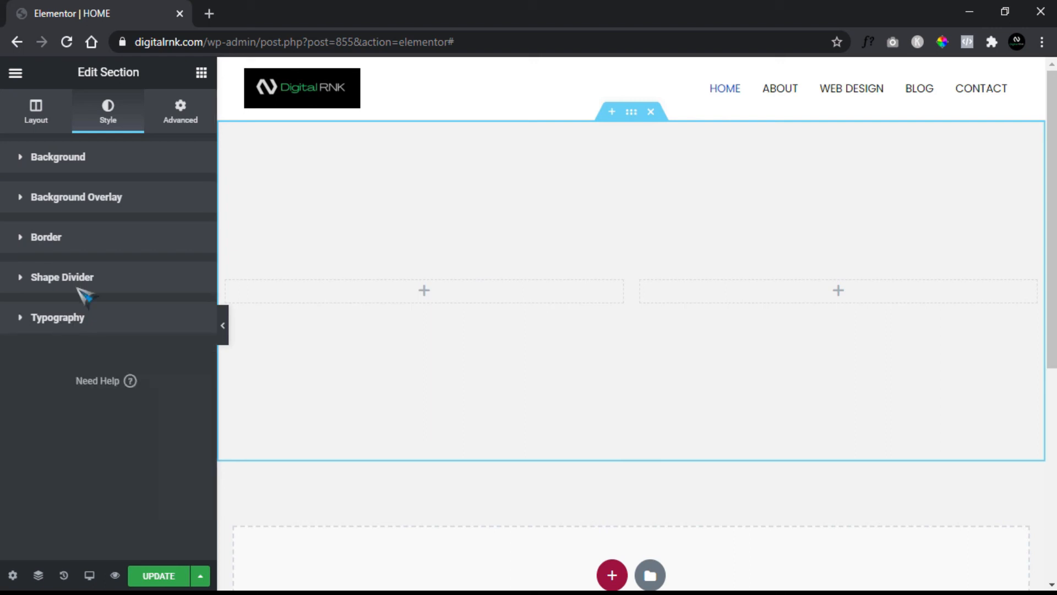
- Review the section's advanced settings, including the Sticky and Entrance Animation choices in Motion Effects and the Responsive column and visibility options
left_click(183, 117)
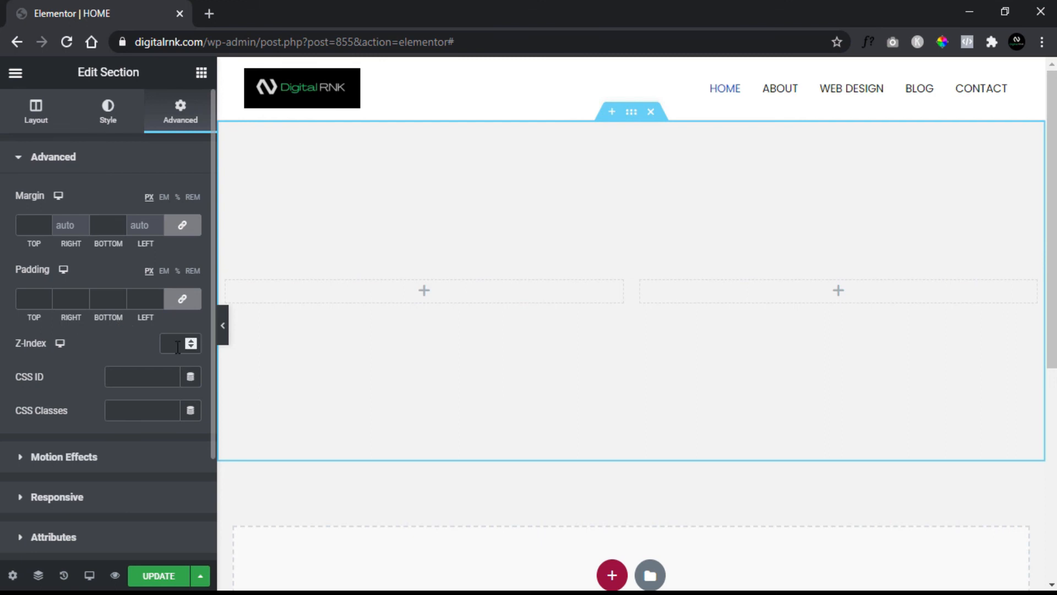
scroll(106, 361, "down", 2)
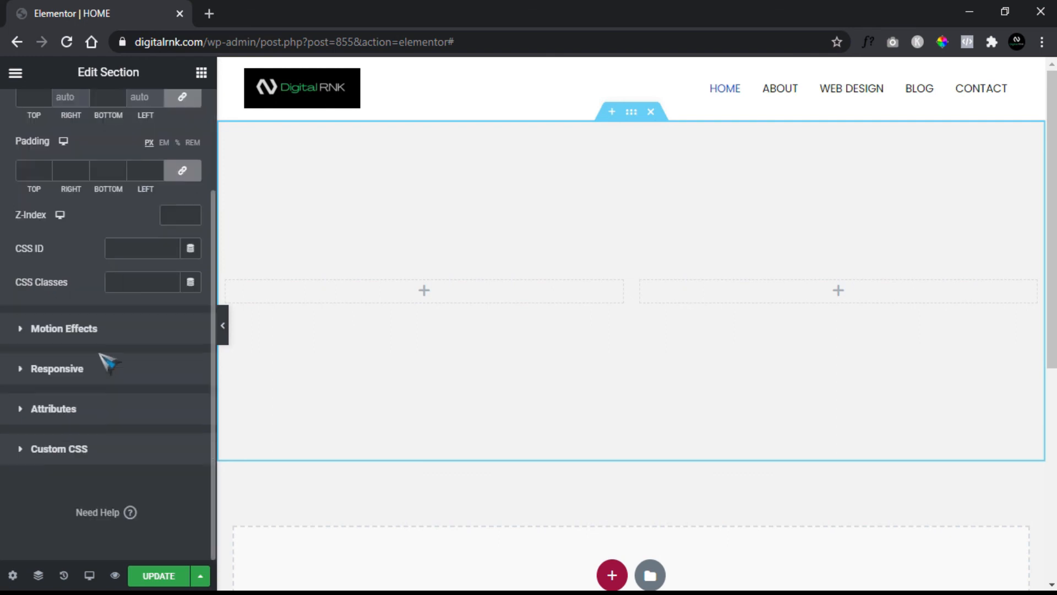
left_click(26, 330)
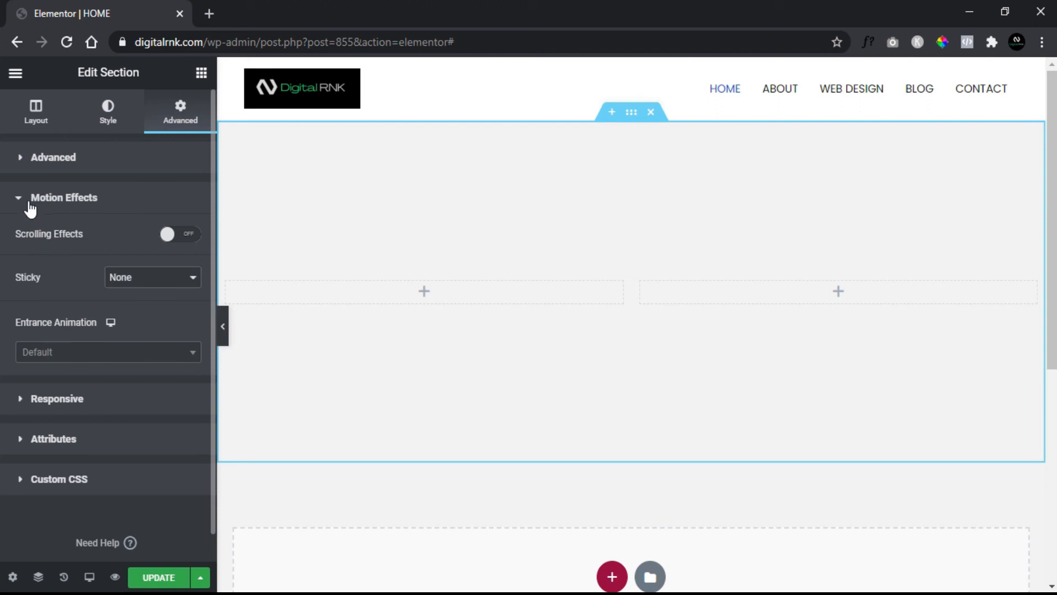
left_click(144, 290)
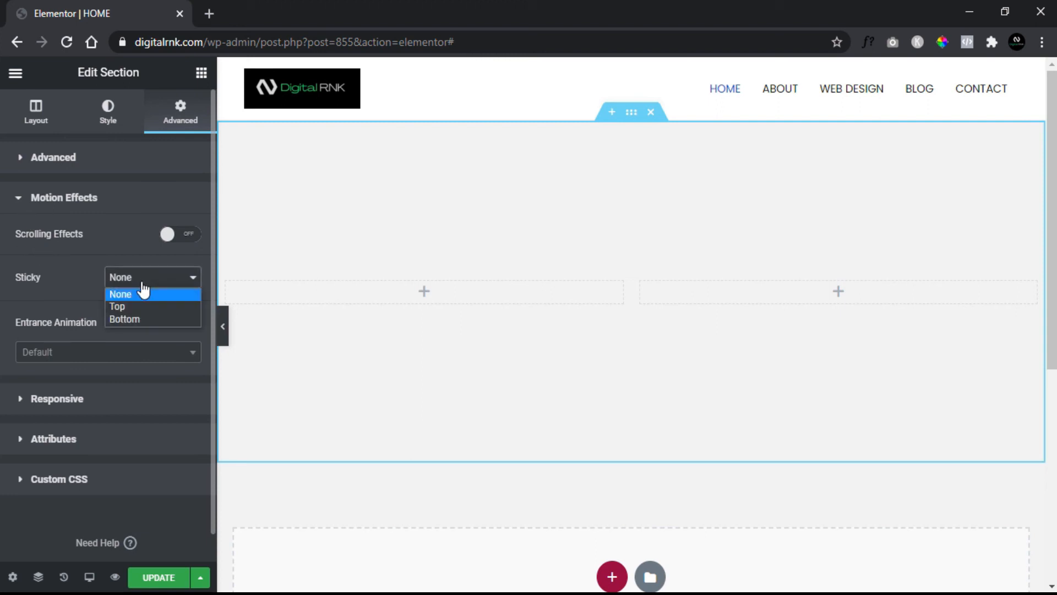
left_click(124, 292)
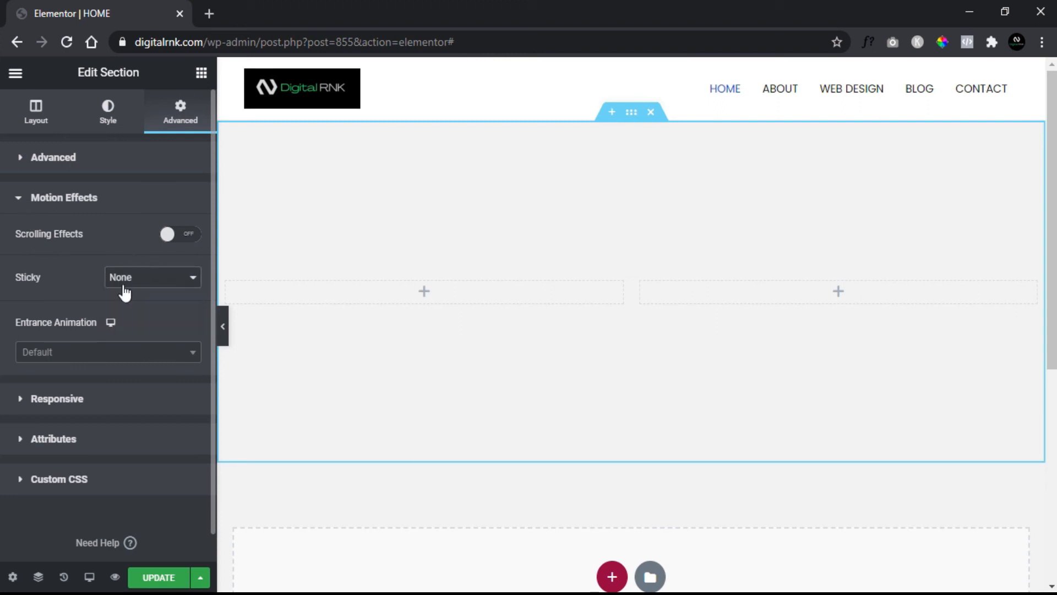
left_click(105, 352)
left_click(105, 325)
left_click(65, 207)
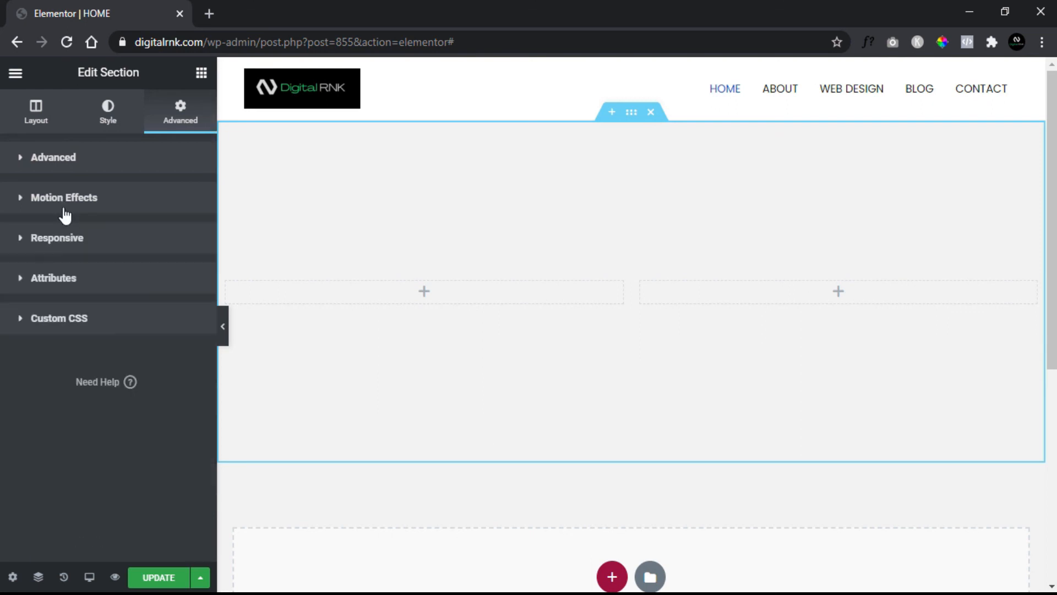
left_click(60, 241)
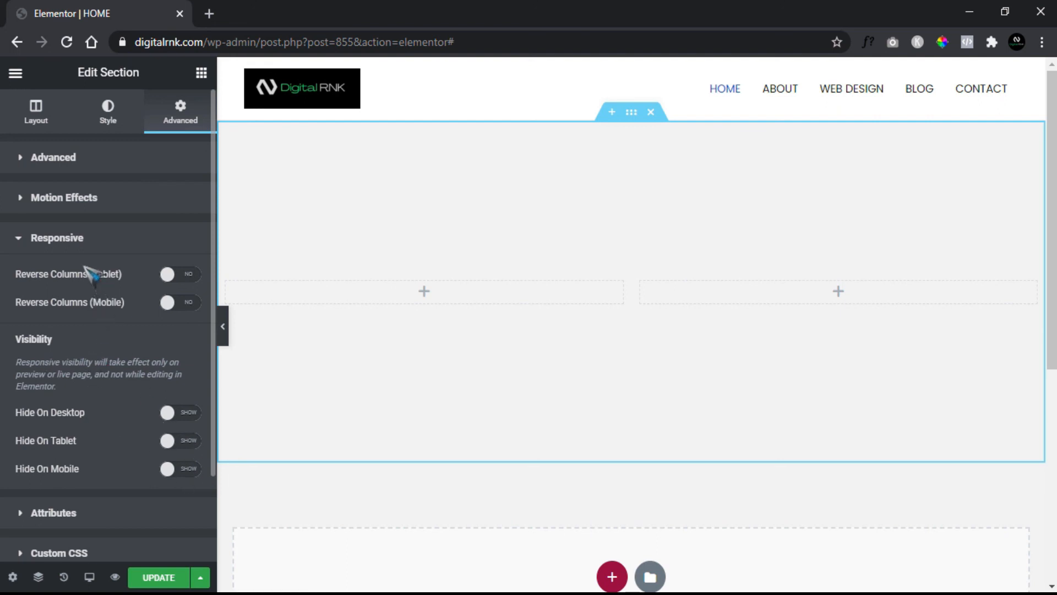
left_click(83, 247)
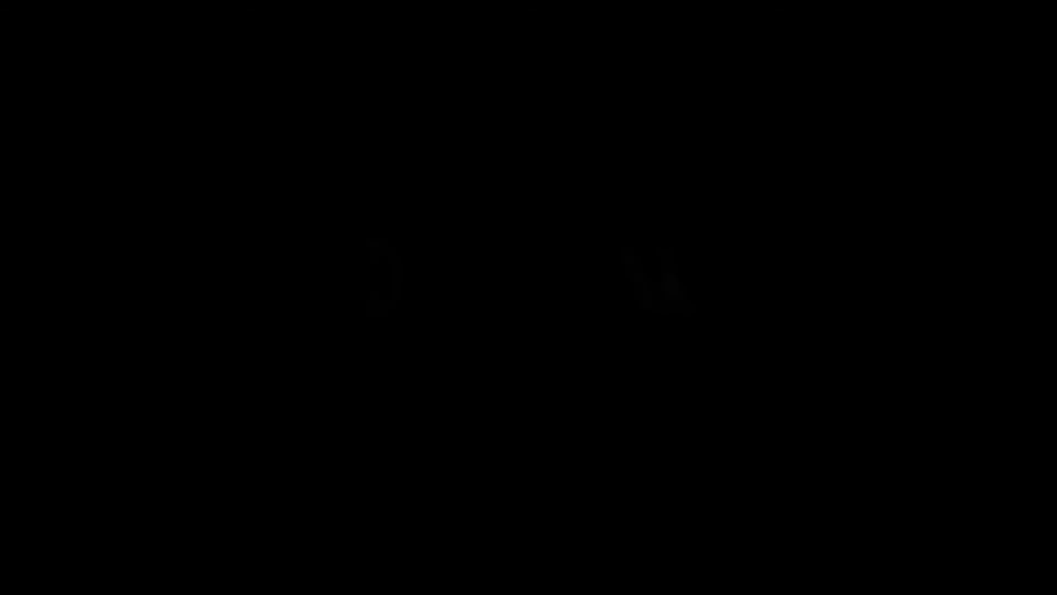